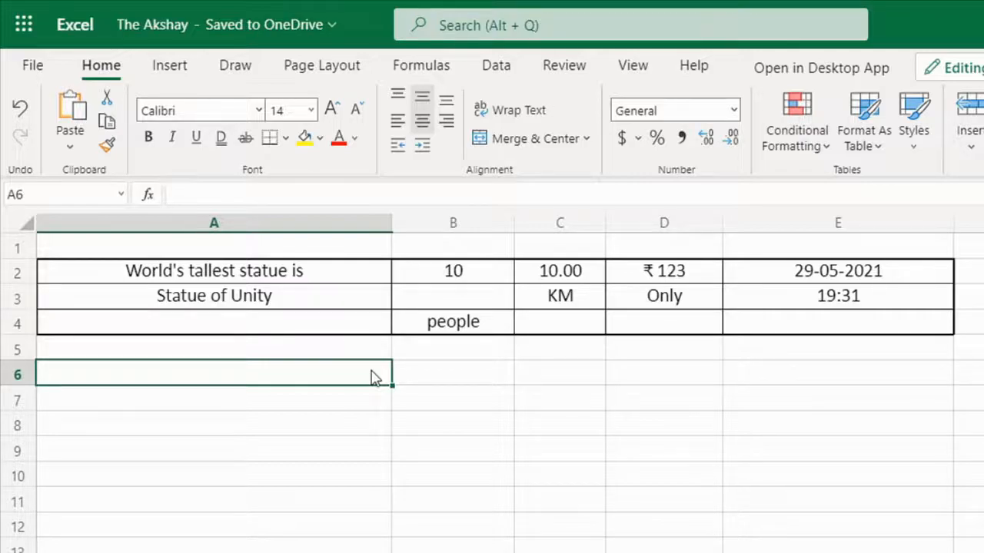
Step: In A6, enter a CONCAT formula that joins cells A2 and A3
left_click(312, 278)
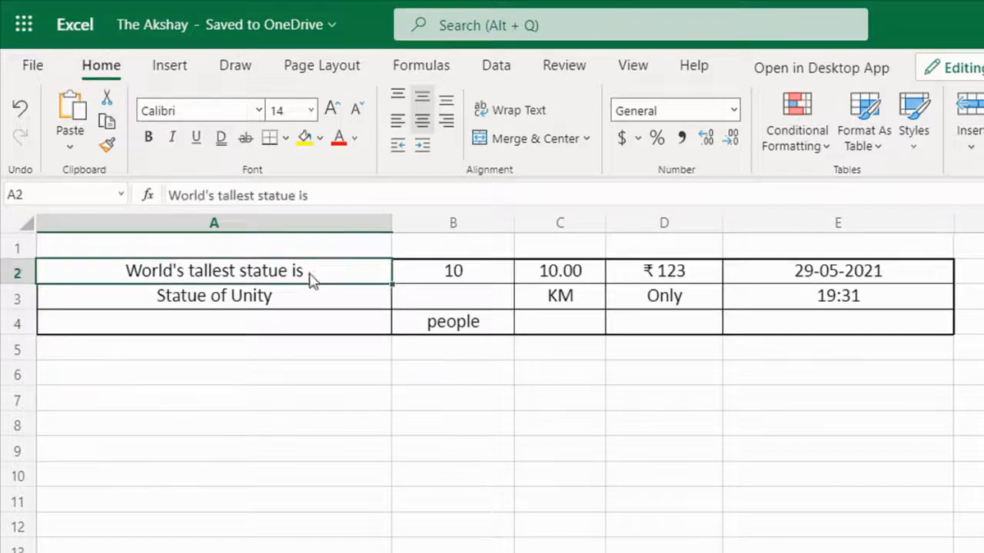
left_click(308, 300)
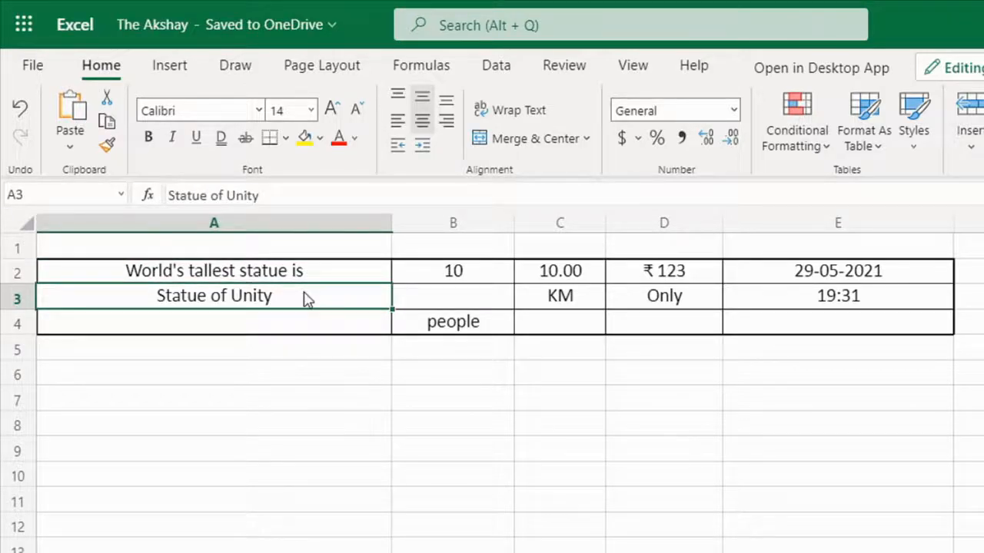
left_click_drag(327, 275, 322, 304)
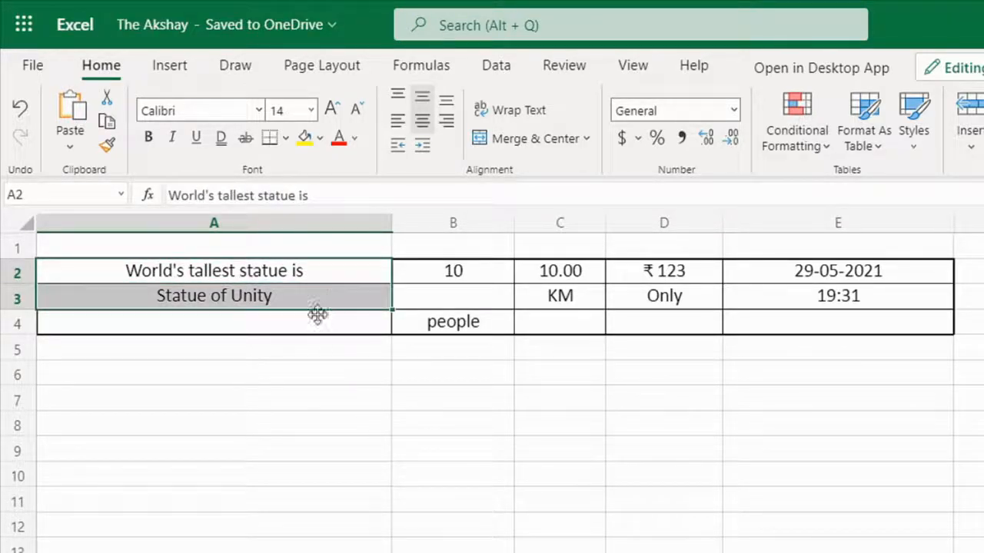
left_click(303, 374)
type("=con")
key("Tab")
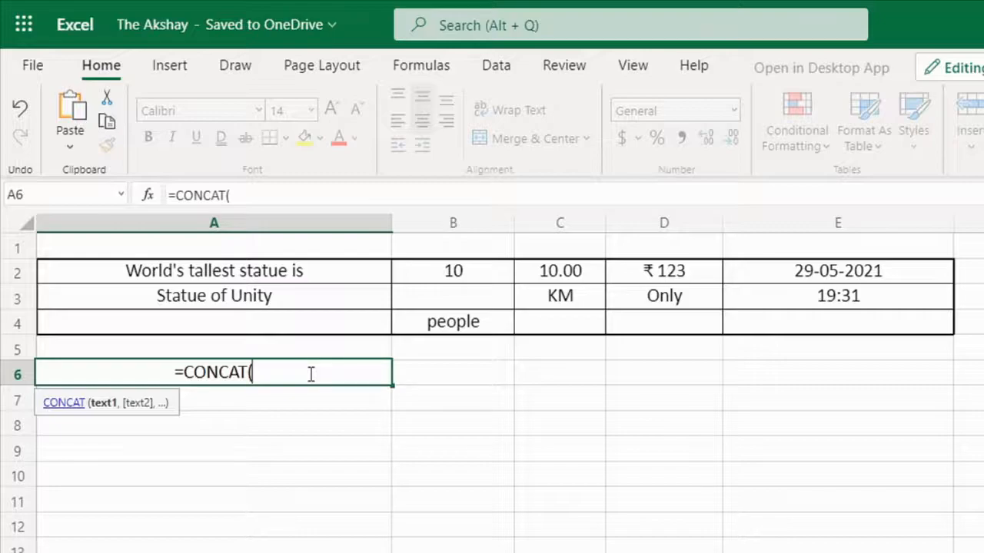
left_click(293, 275)
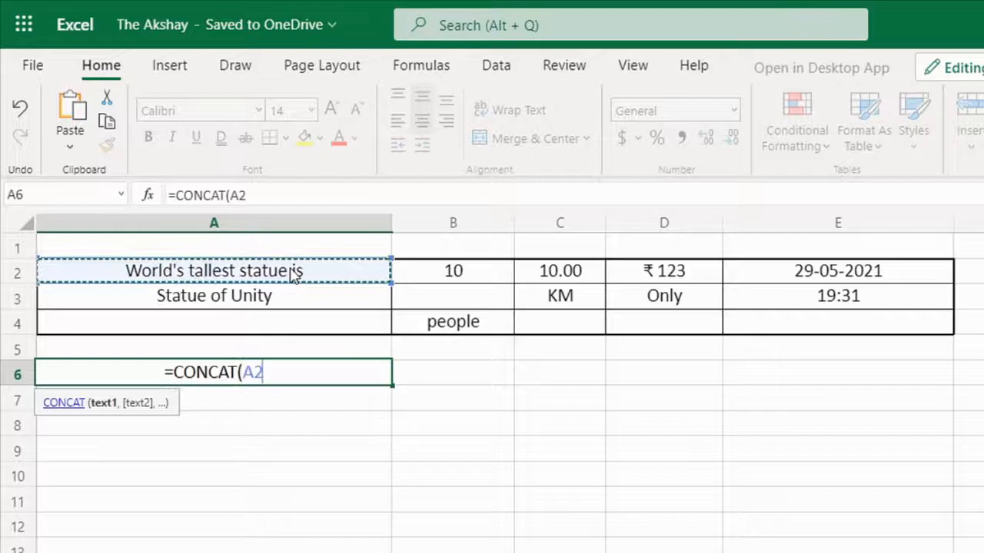
type(",")
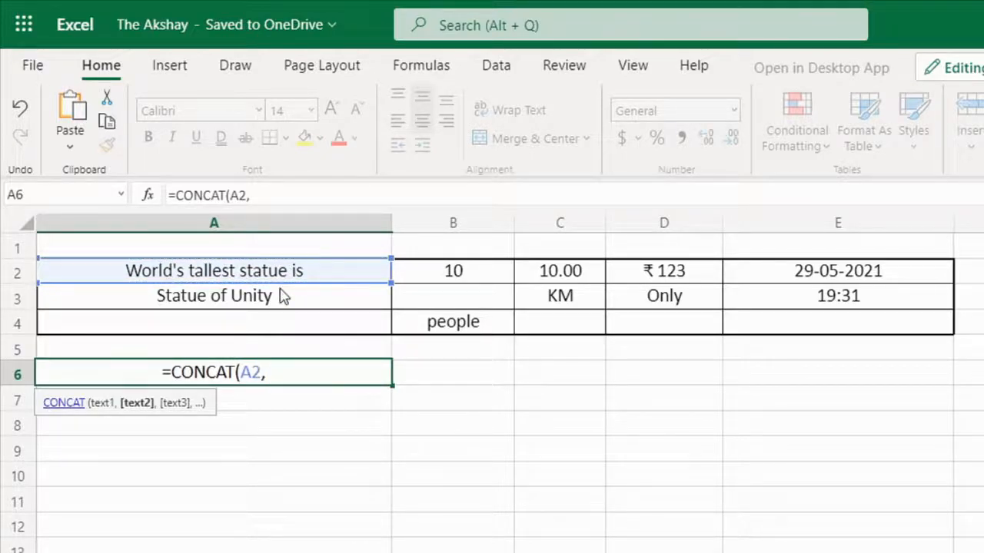
left_click(281, 296)
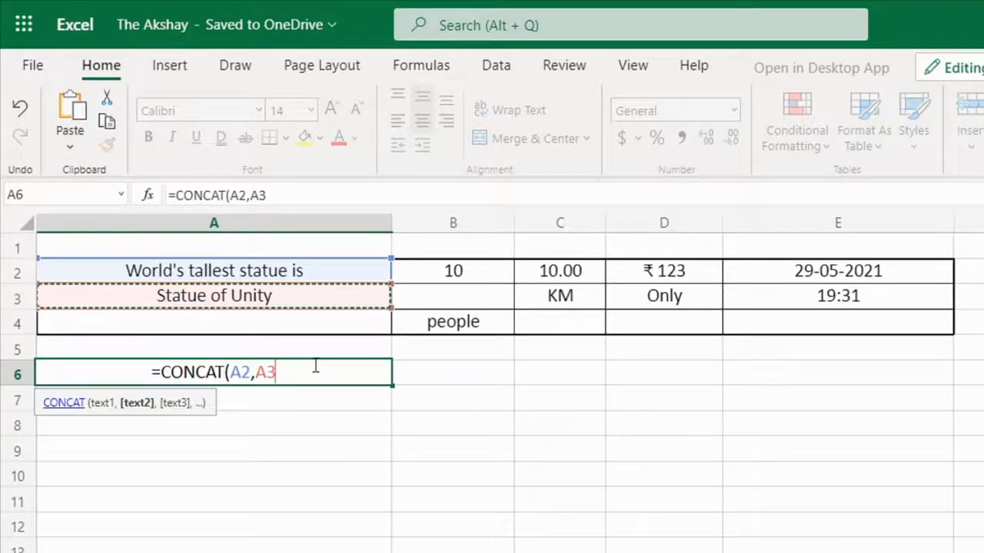
key("Return")
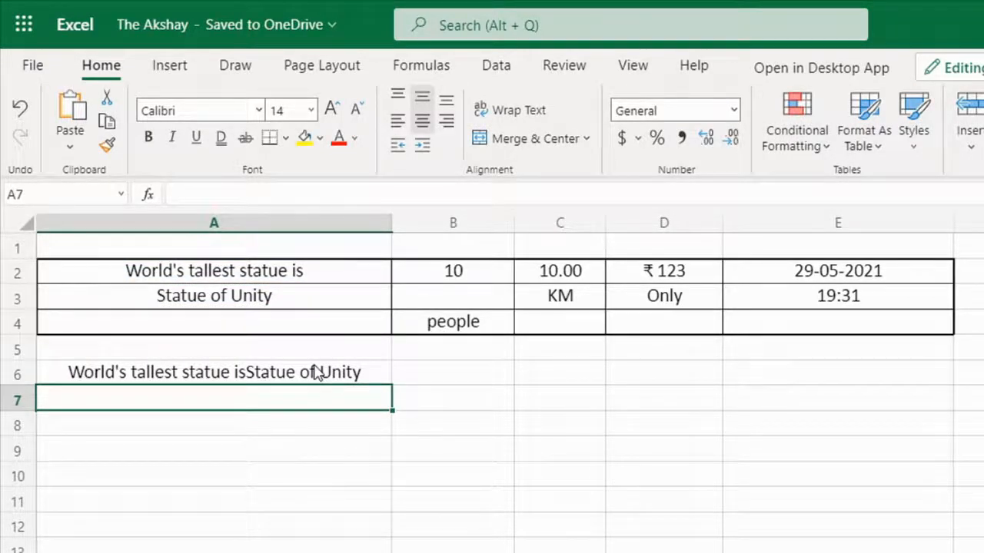
Step: Edit the A6 formula to insert a space " " as a separator between A2 and A3
left_click(251, 378)
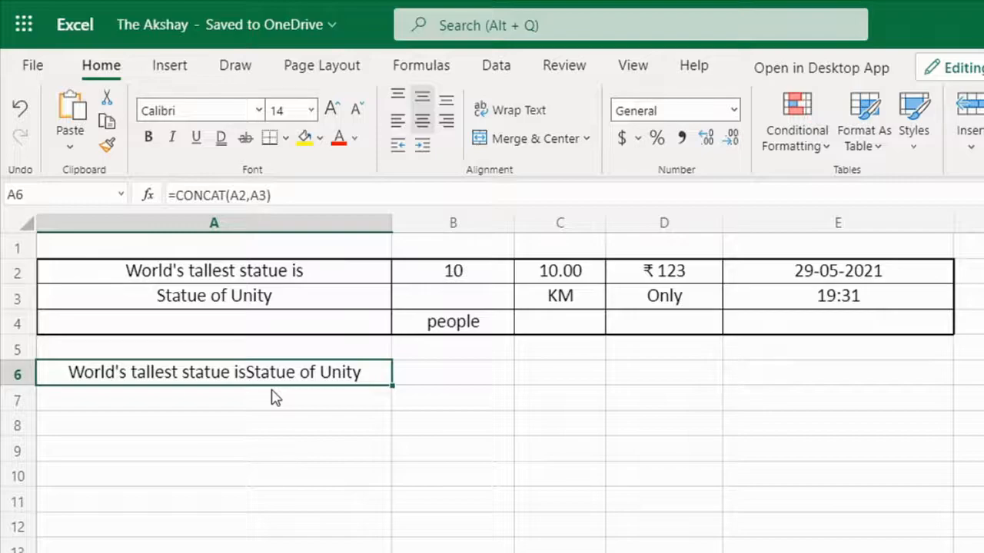
key("F2")
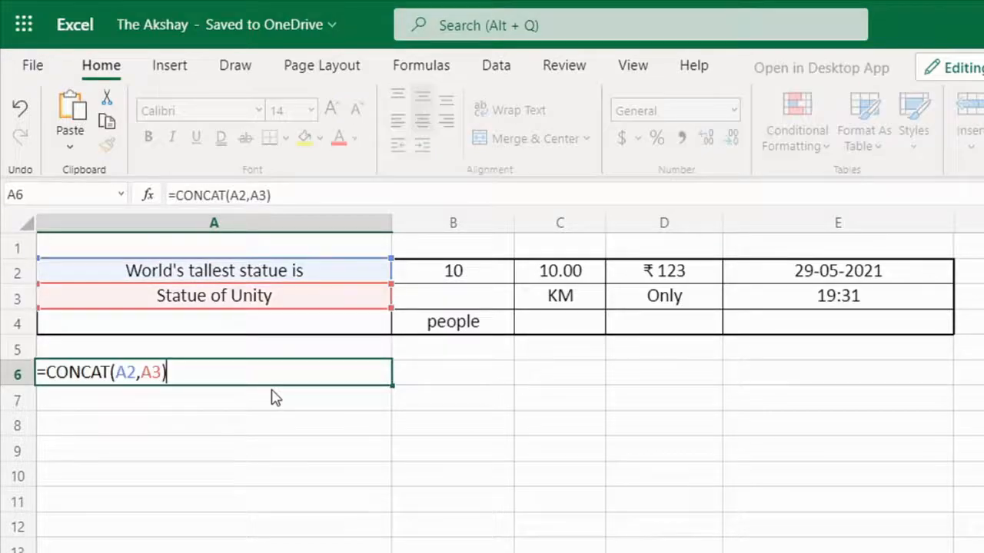
left_click(136, 372)
type(",\"\"")
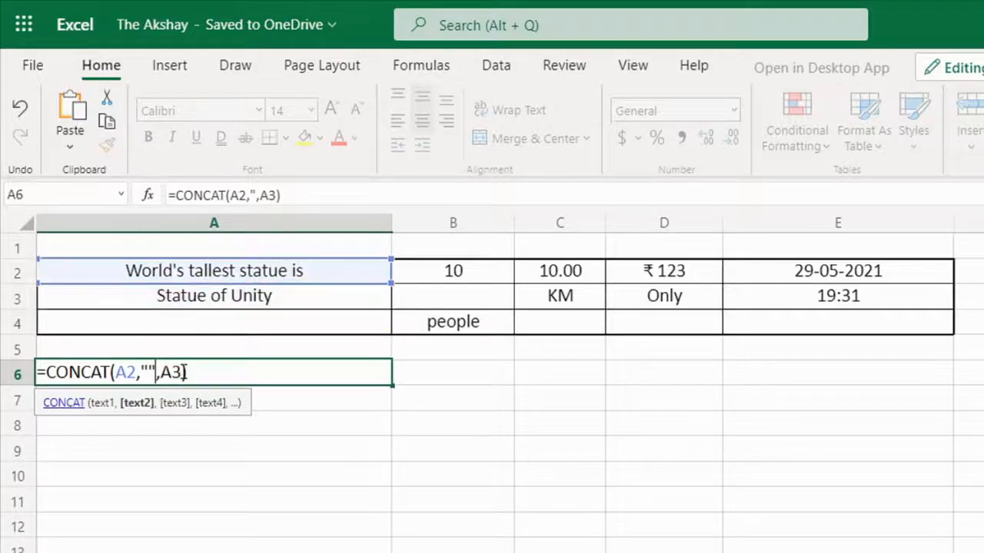
key("Left")
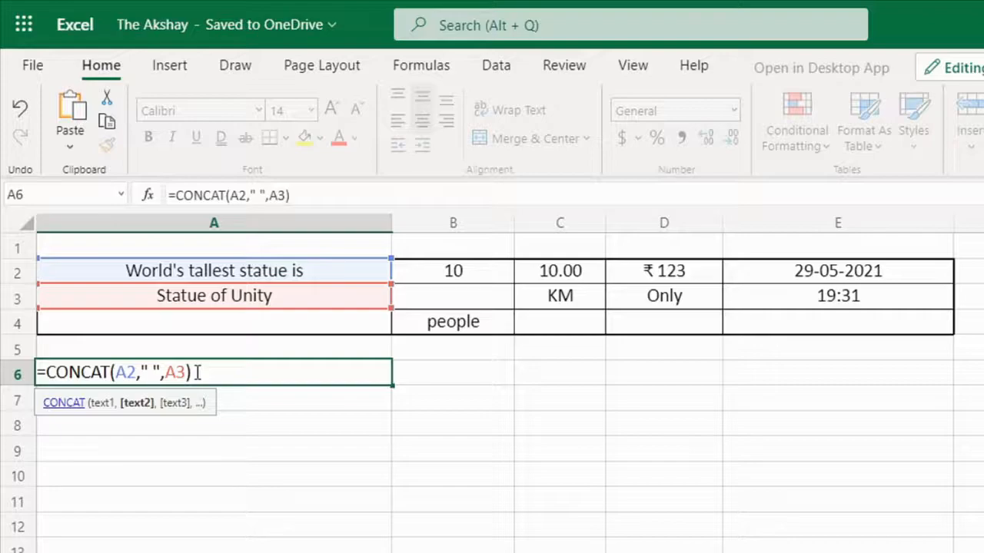
key("Return")
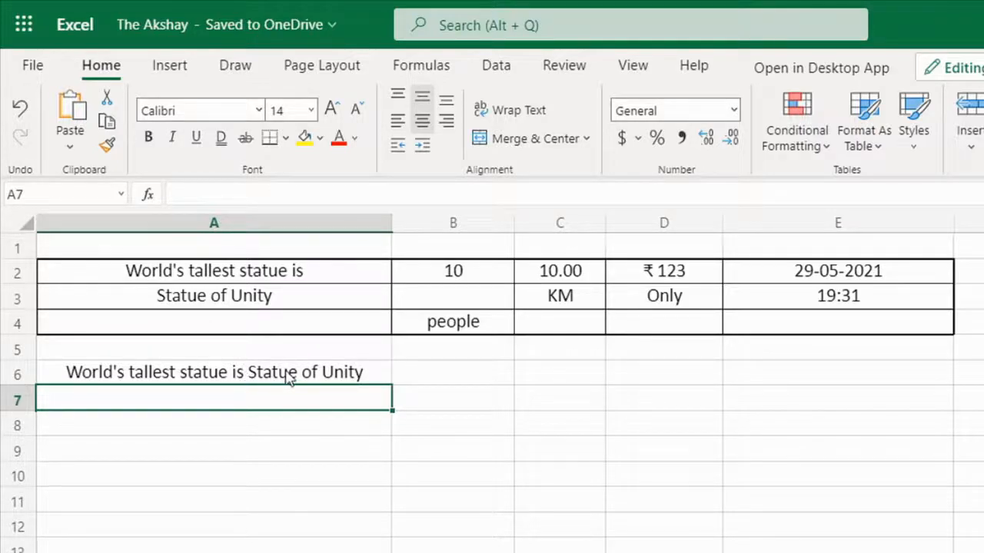
Step: Replace the A3 reference in the A6 formula with the text "How are you"
left_click(288, 377)
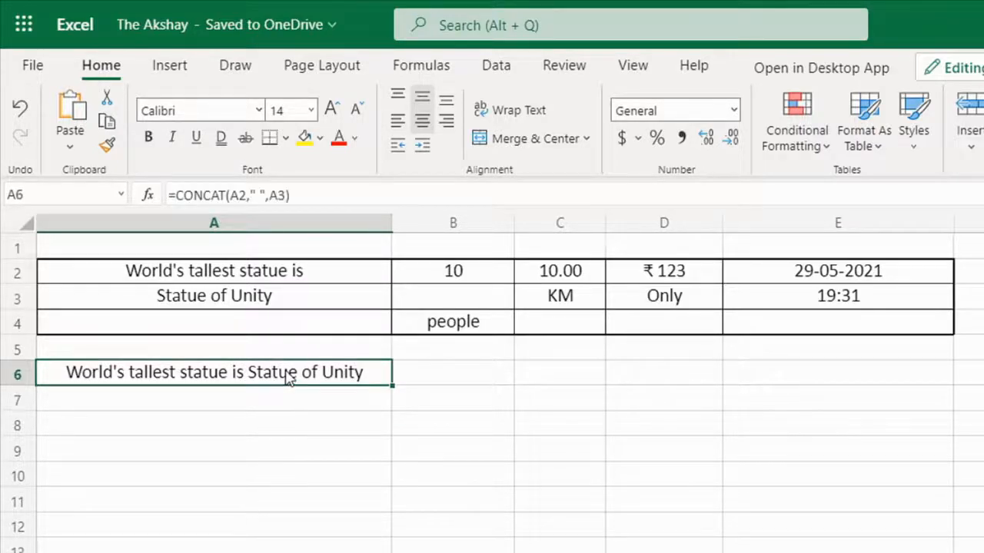
double_click(259, 373)
left_click_drag(187, 372, 170, 374)
type("\"")
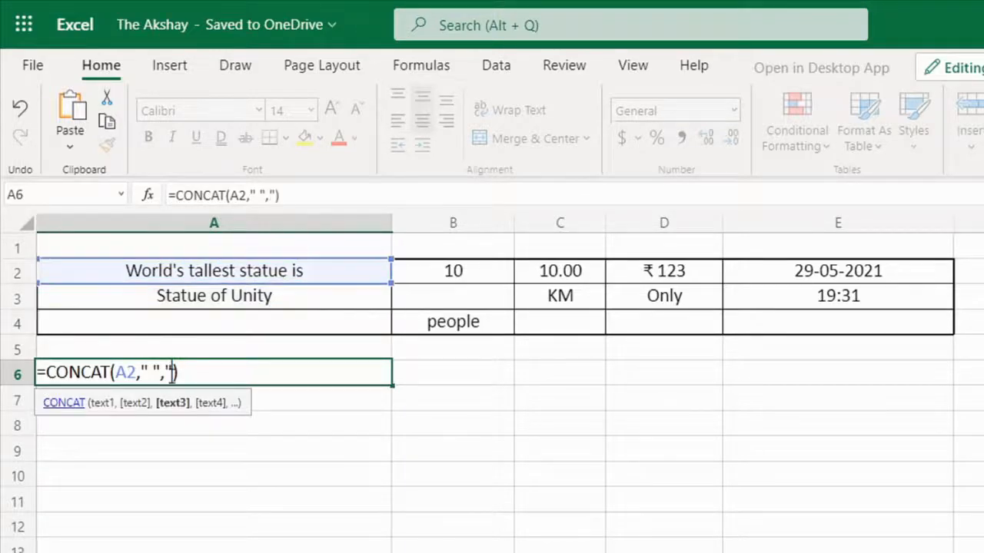
type("How are you\"")
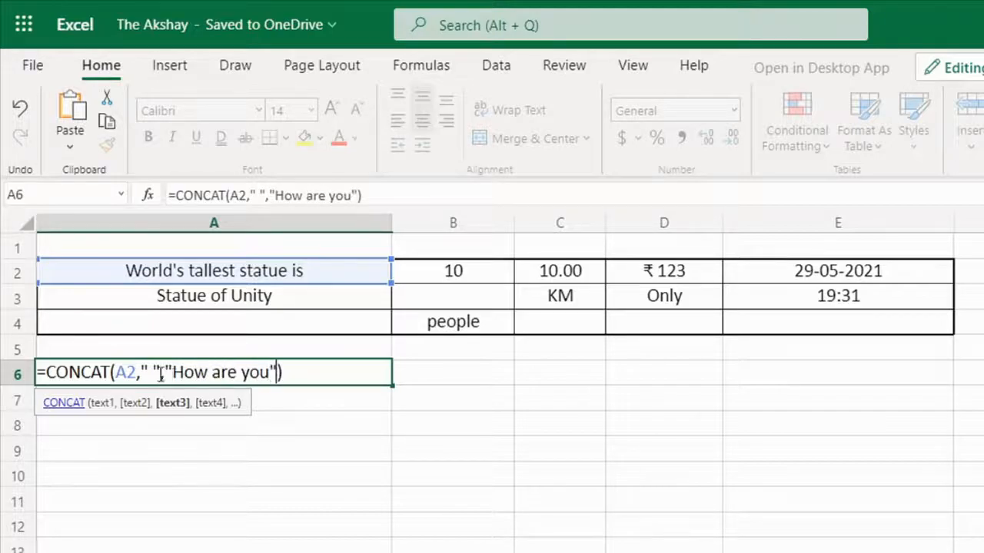
Step: Replace the A2 reference in the A6 formula with the text "Hi!" and confirm
double_click(125, 373)
key("BackSpace")
type("\"Hi!\"")
key("Return")
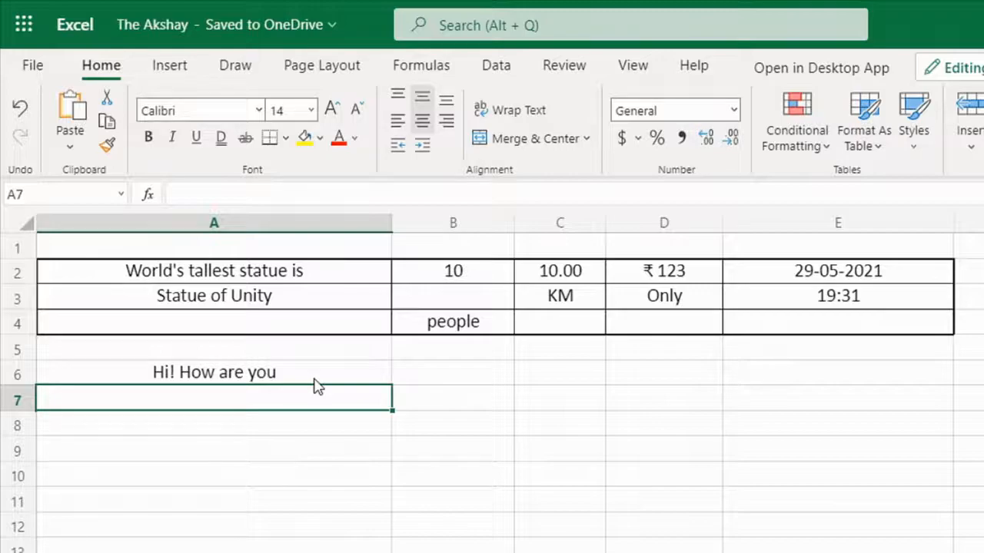
Step: Rewrite the A6 formula's arguments as the single range A2:A3
left_click(235, 375)
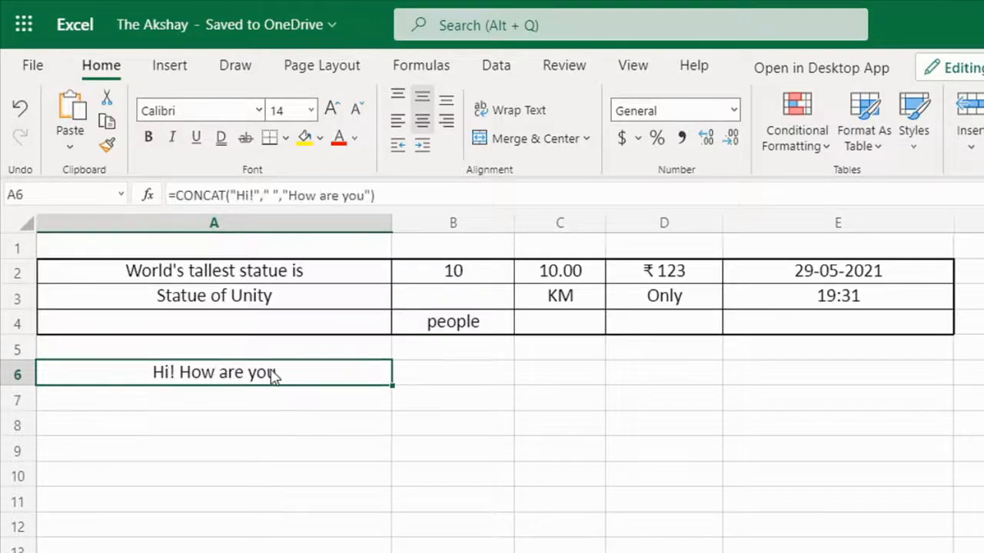
double_click(273, 376)
key("Escape")
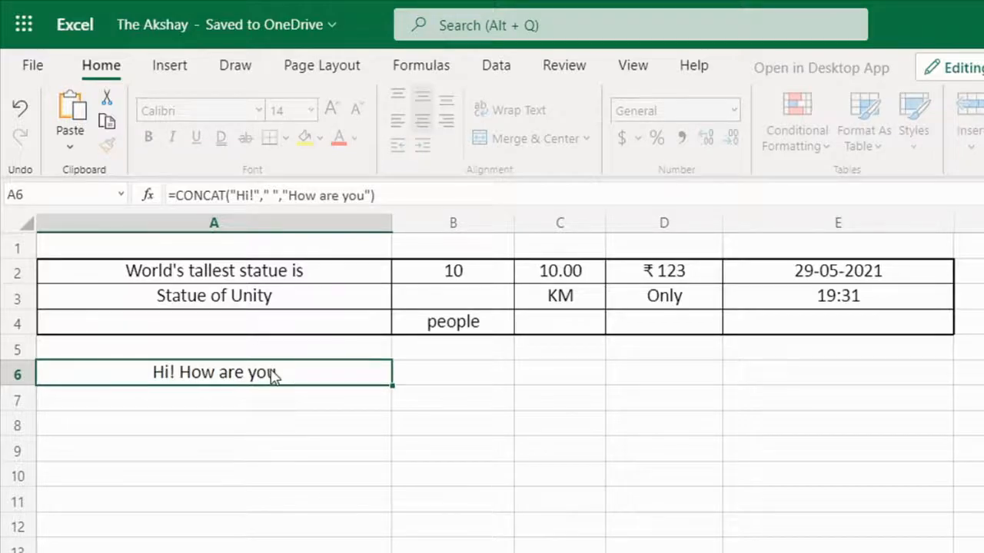
double_click(273, 376)
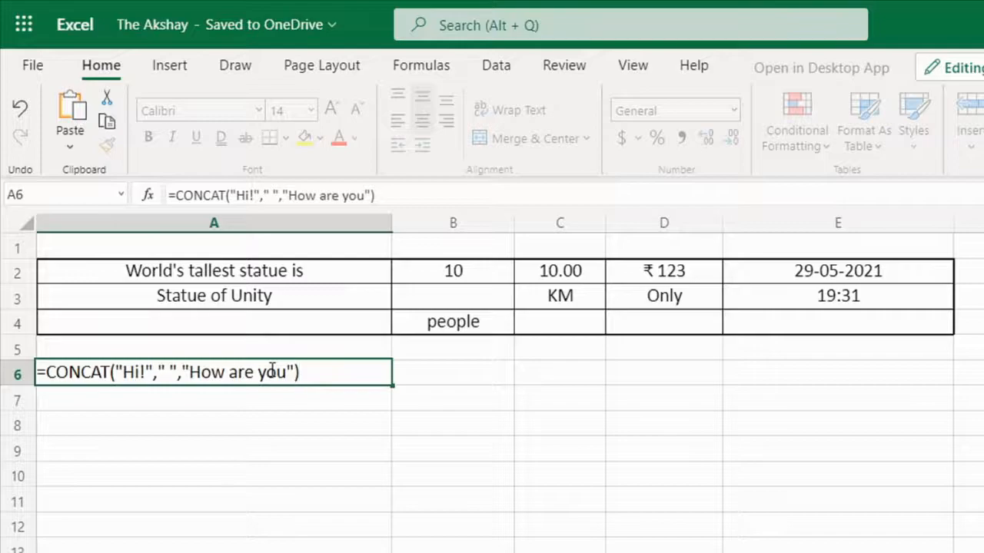
left_click_drag(295, 374, 115, 374)
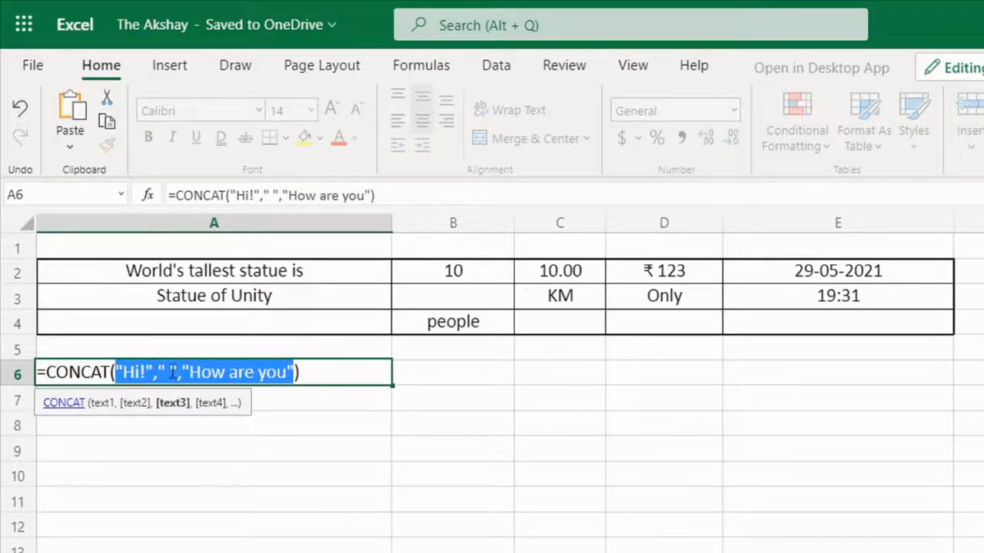
key("BackSpace")
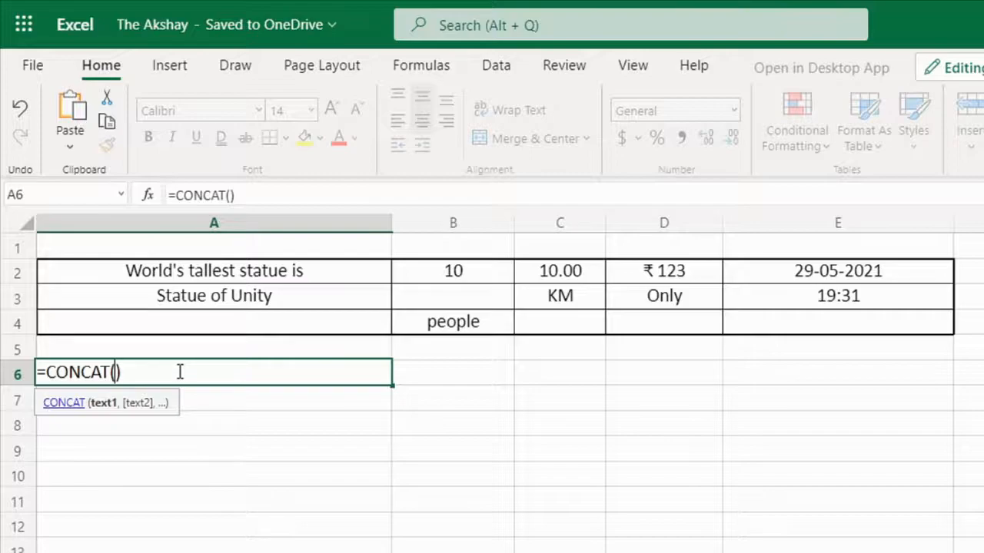
left_click_drag(250, 275, 250, 299)
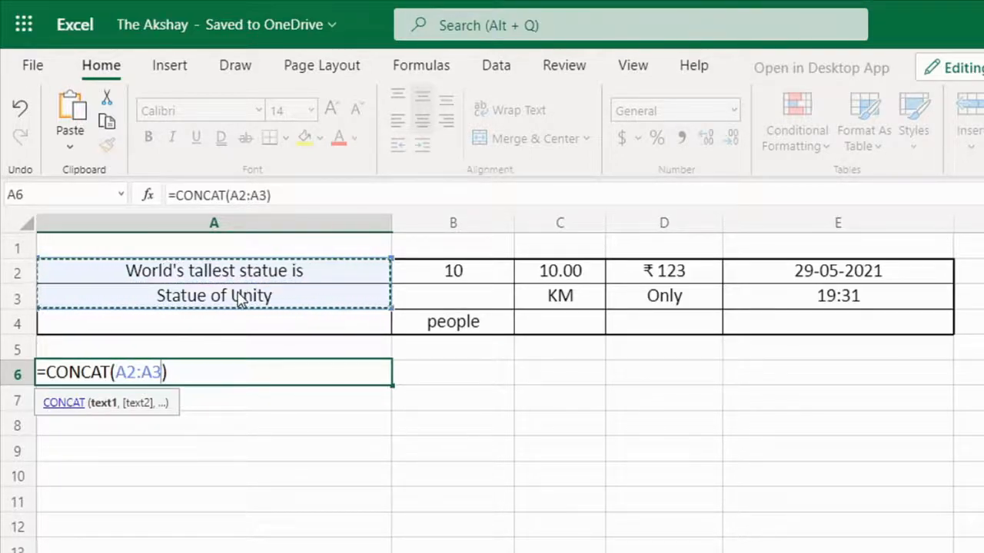
key("Return")
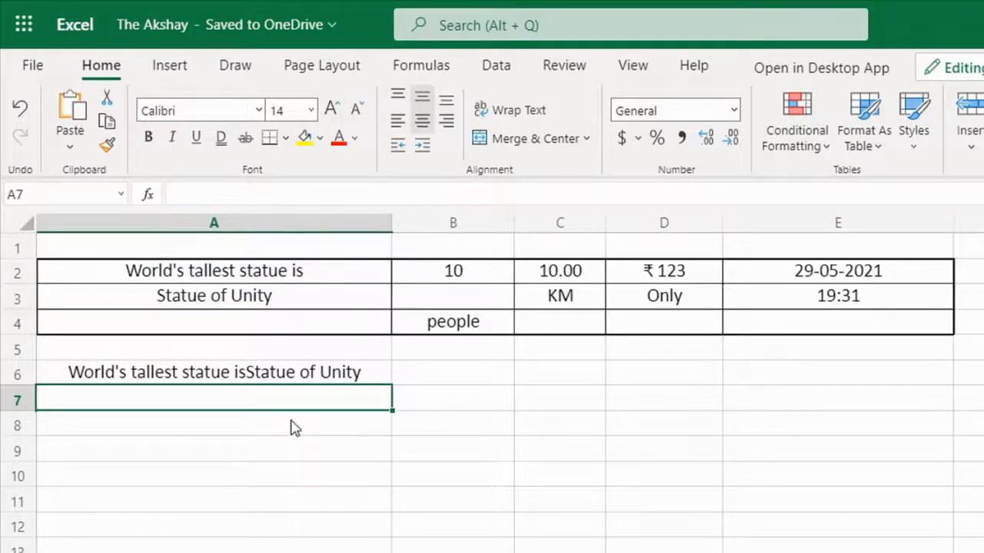
Step: In B6, enter a CONCAT formula over the range B2:B4
left_click(450, 375)
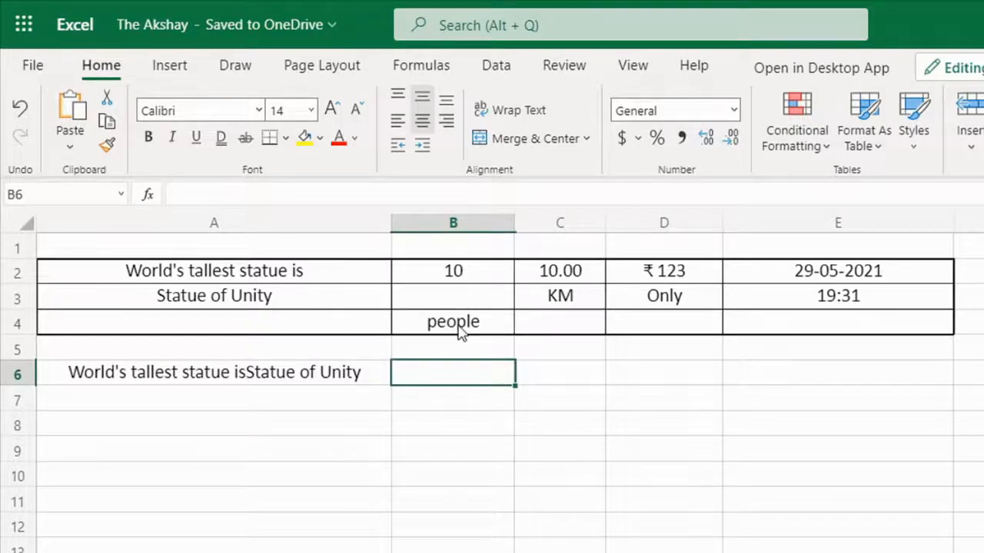
left_click(469, 303)
left_click(464, 373)
type("=con")
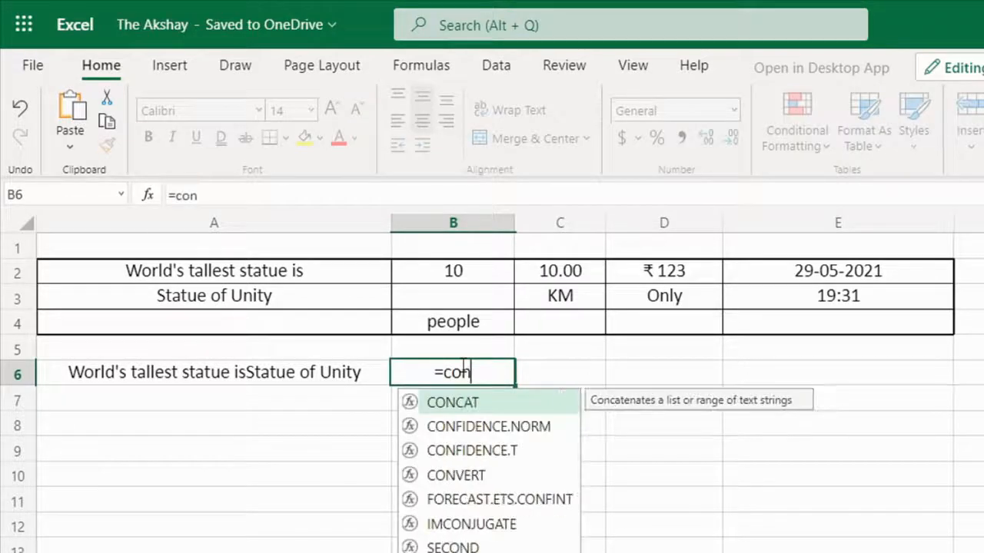
key("Tab")
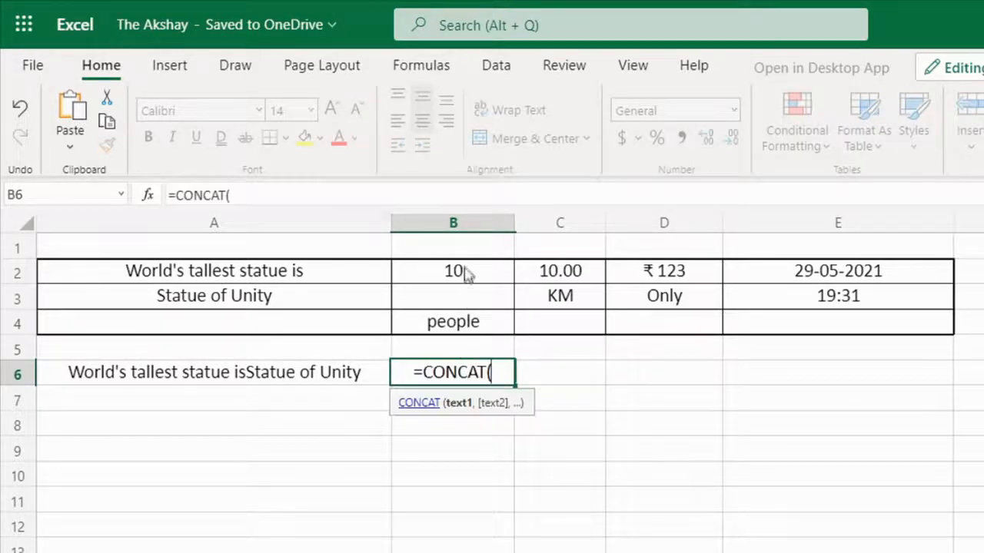
left_click_drag(469, 274, 468, 323)
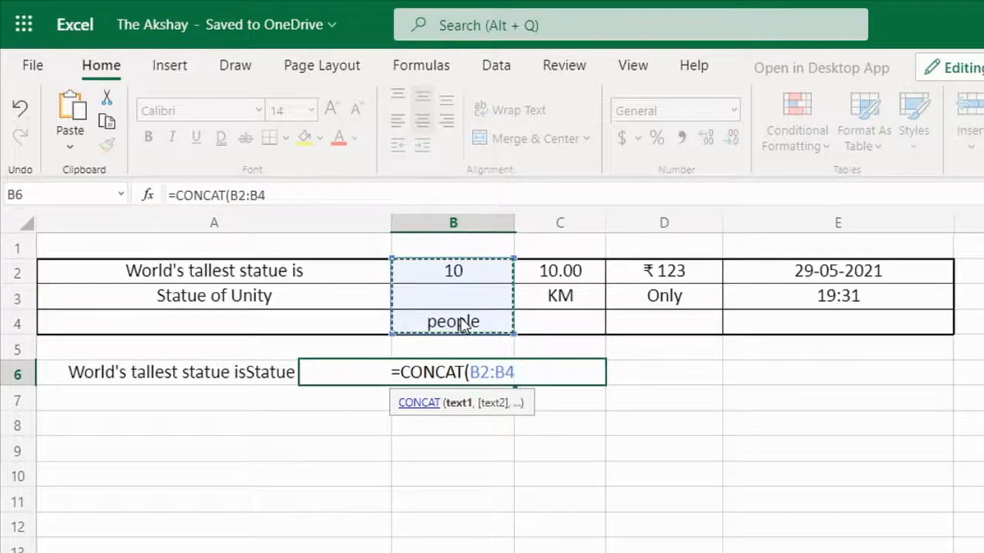
key("Return")
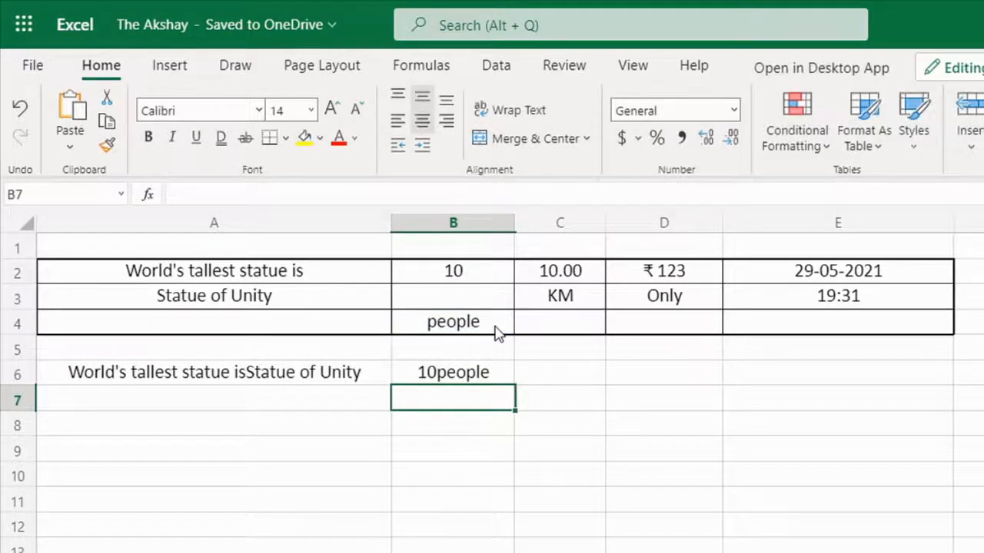
Step: In C6, enter a CONCAT formula over the range C2:C3
left_click(438, 380)
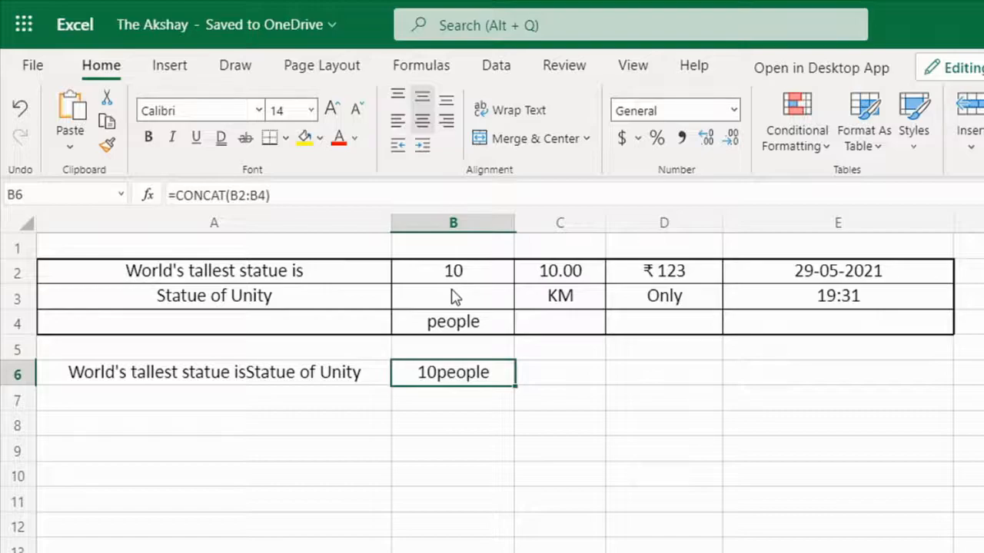
left_click(566, 374)
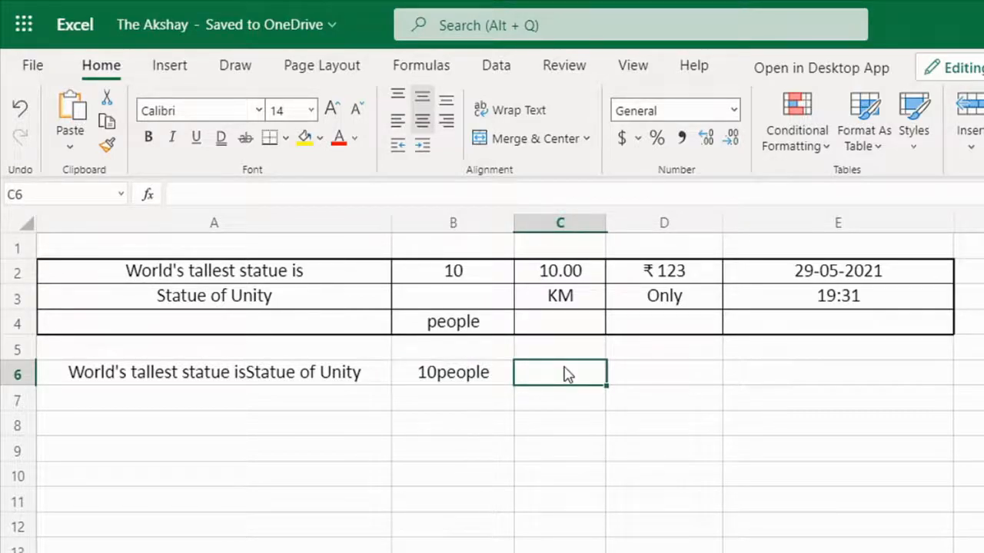
left_click(569, 282)
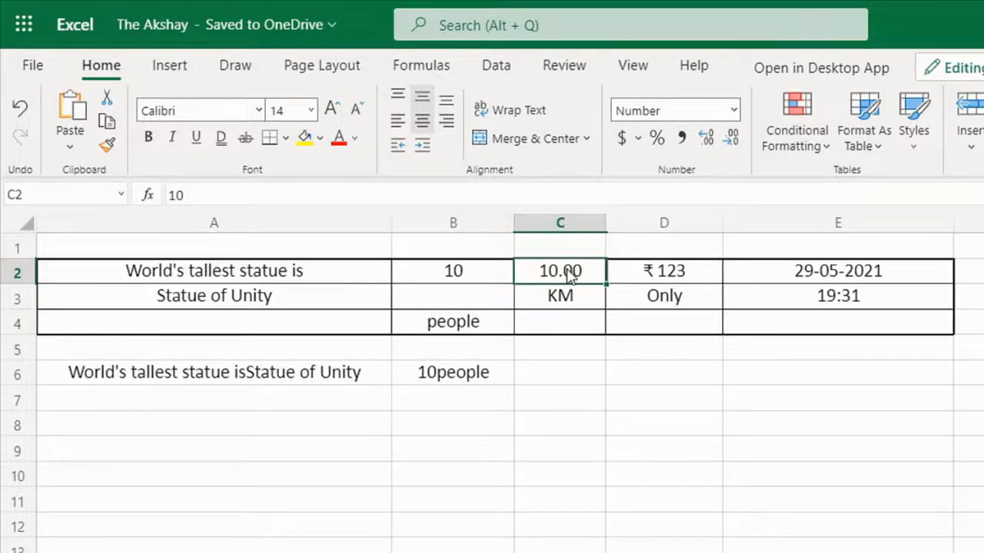
left_click(566, 300)
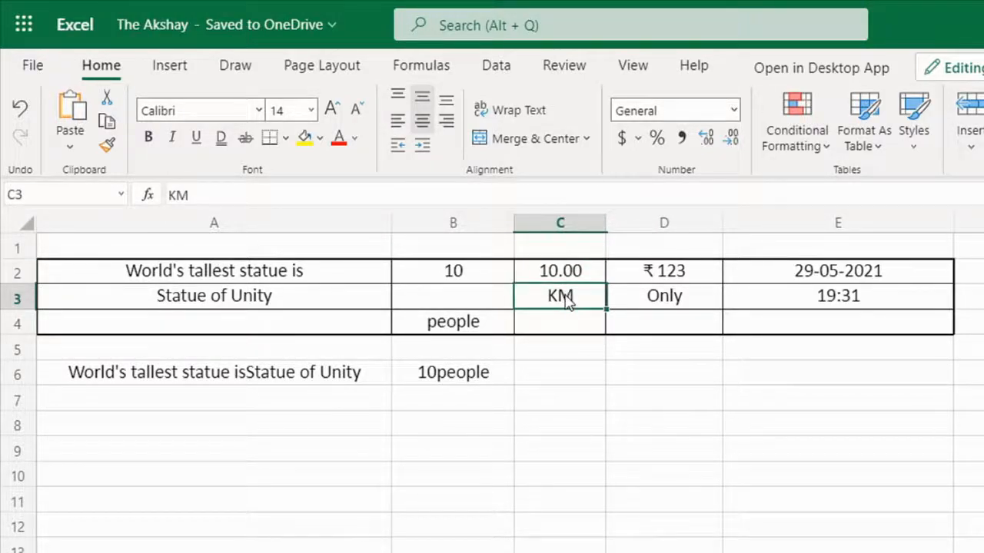
left_click(569, 363)
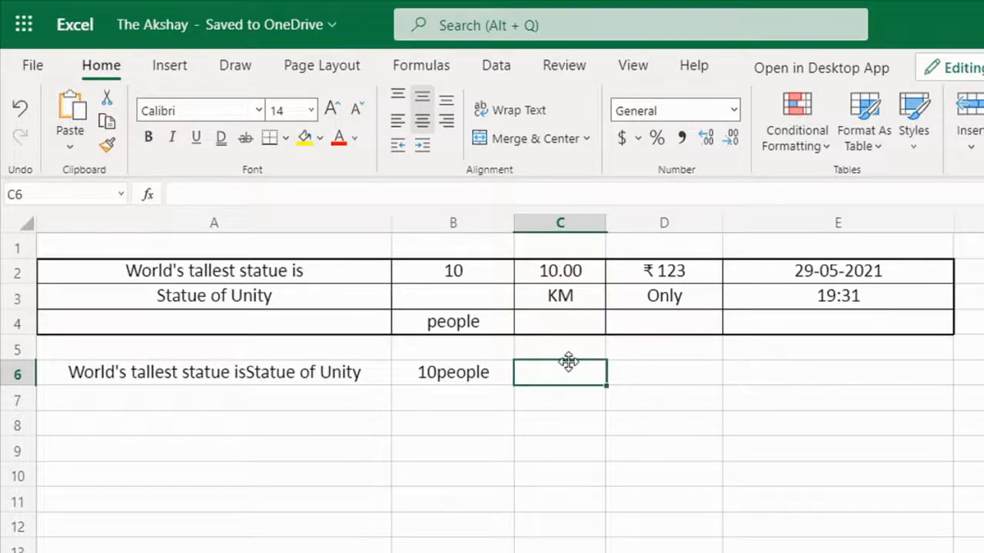
type("=con")
key("Tab")
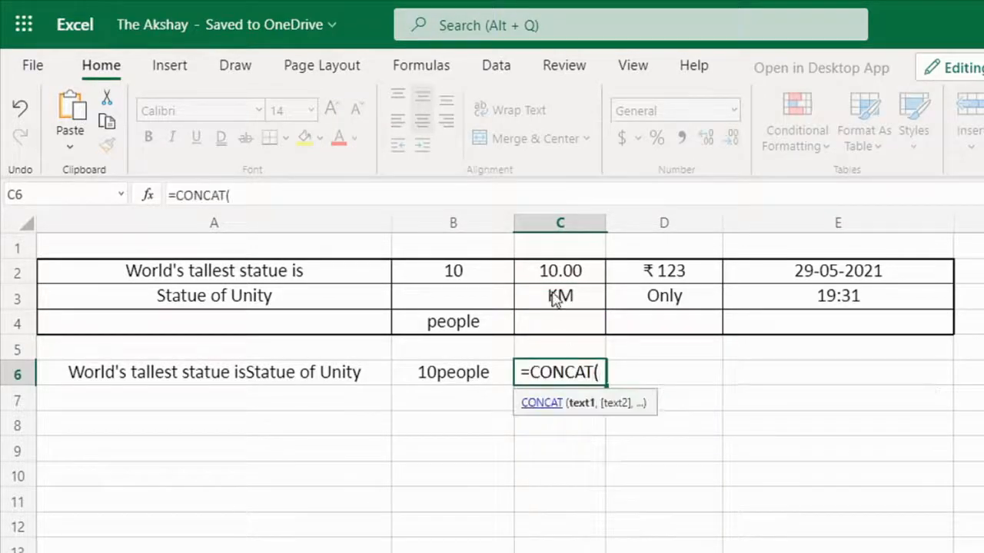
left_click_drag(550, 273, 565, 298)
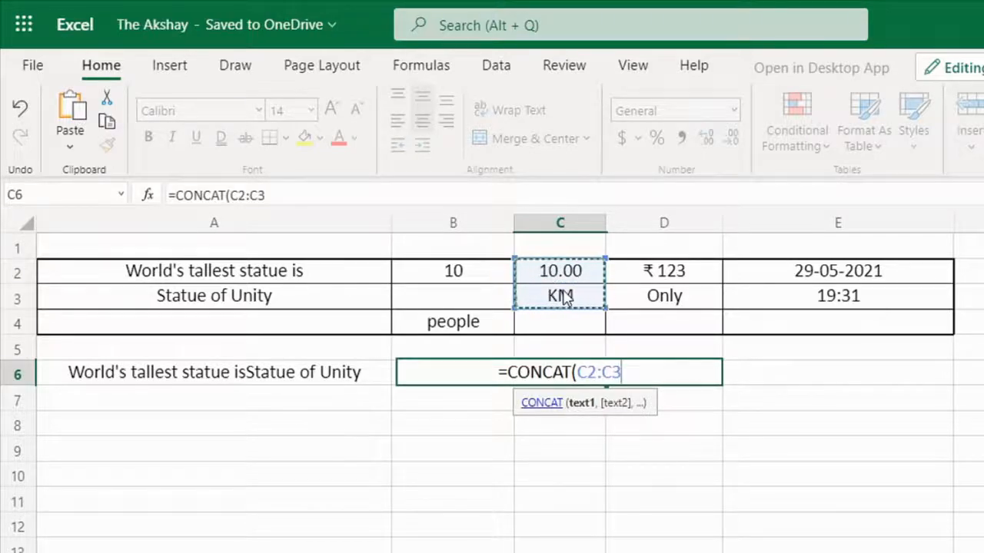
key("Return")
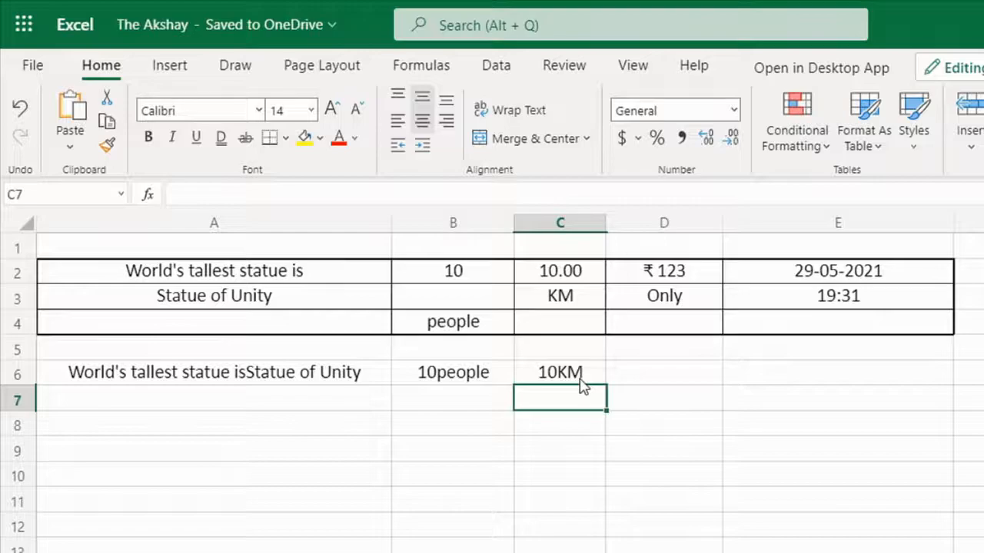
Step: In D6, enter a CONCAT formula over the range D2:D3
left_click(582, 376)
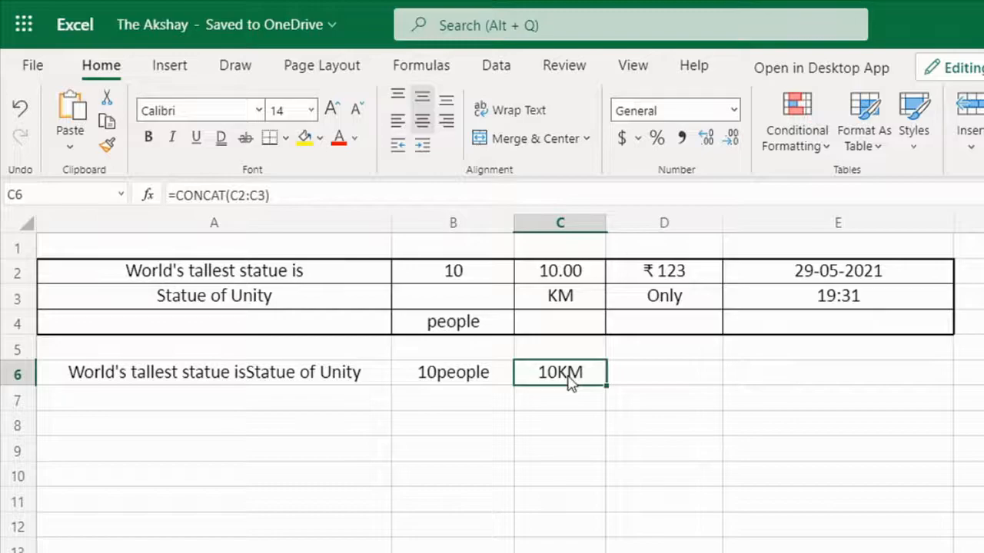
left_click(702, 374)
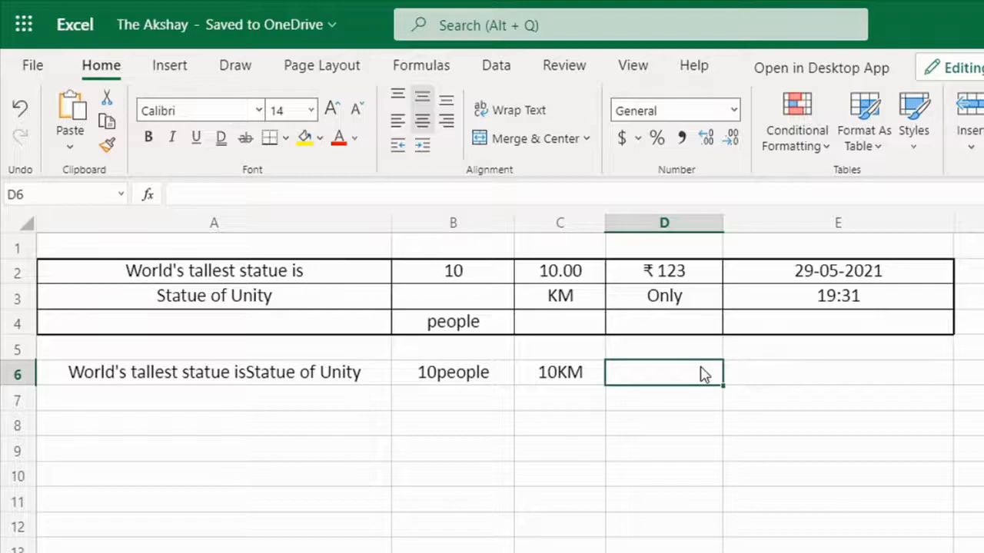
double_click(702, 370)
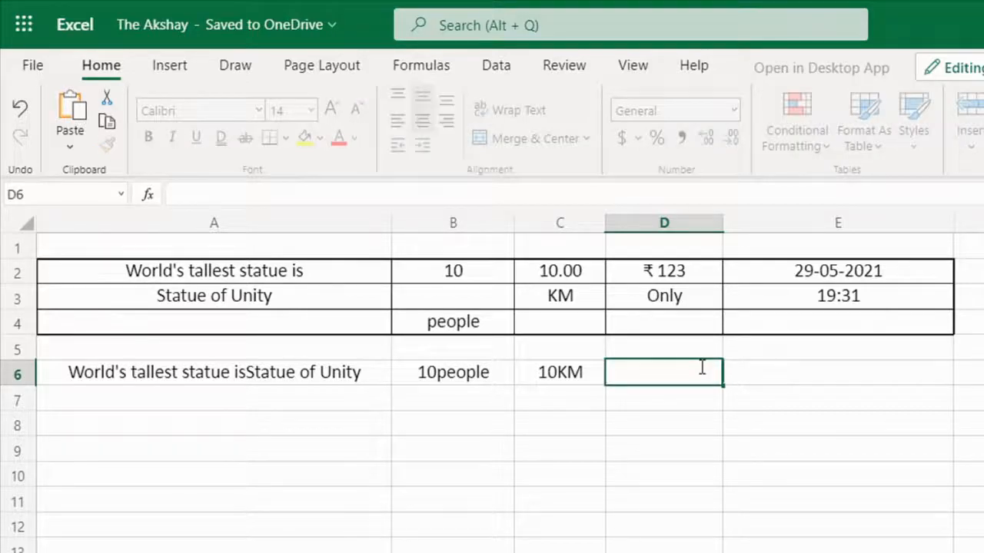
type("=con")
key("Tab")
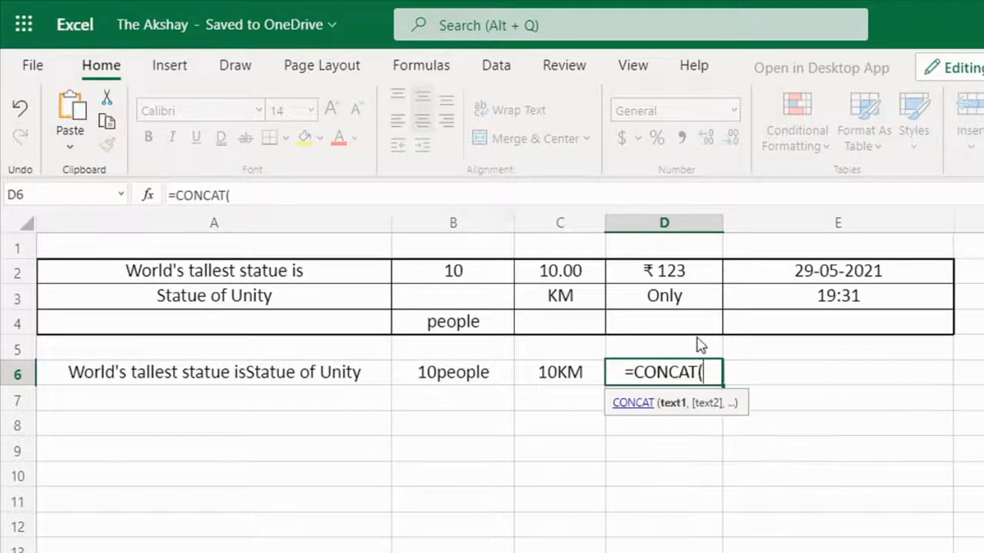
left_click_drag(694, 267, 694, 298)
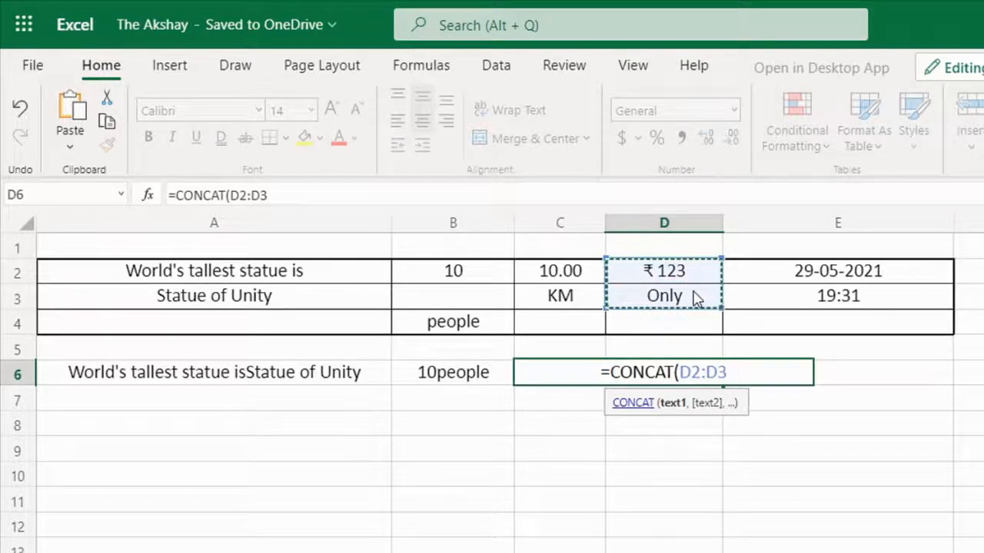
key("Return")
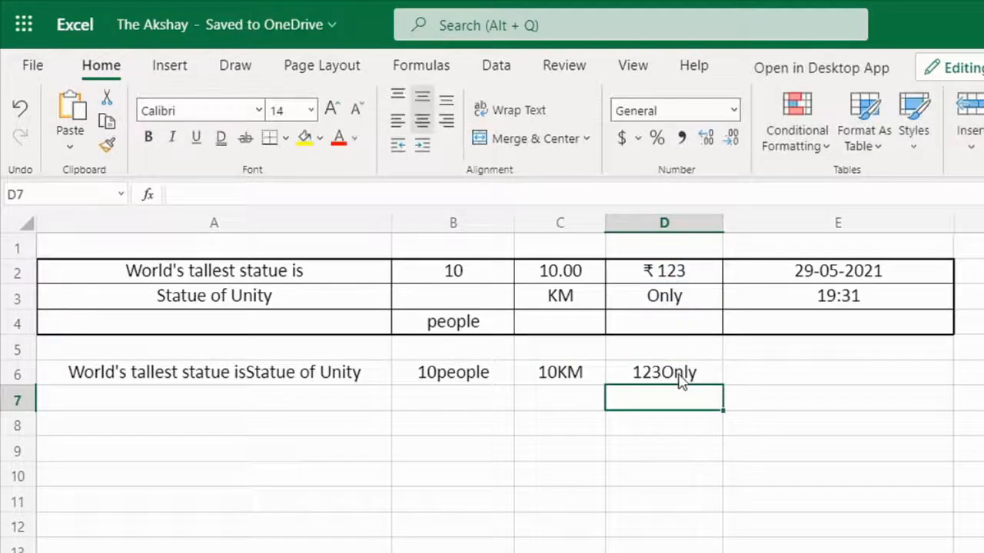
Step: In E6, enter a CONCAT formula over the range E2:E3
left_click(681, 380)
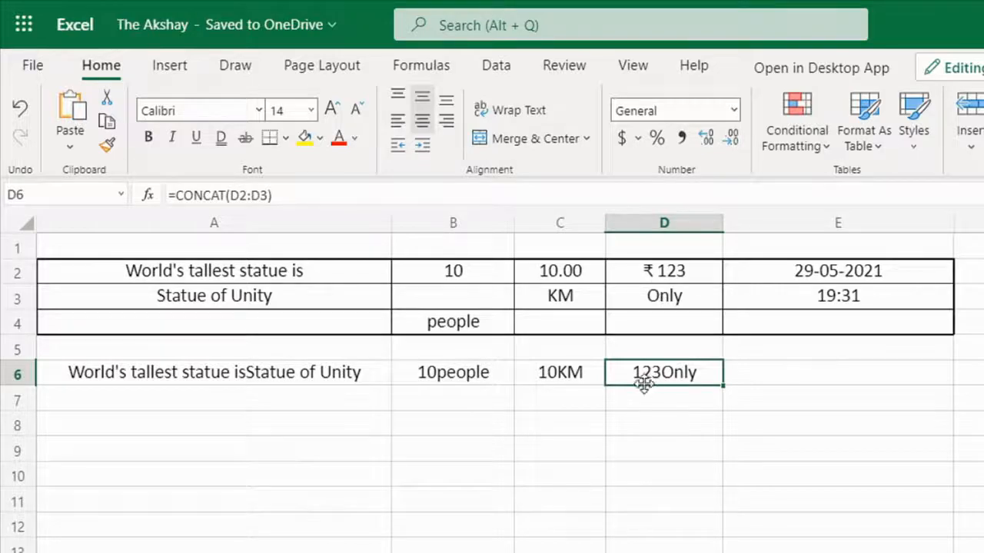
left_click(786, 380)
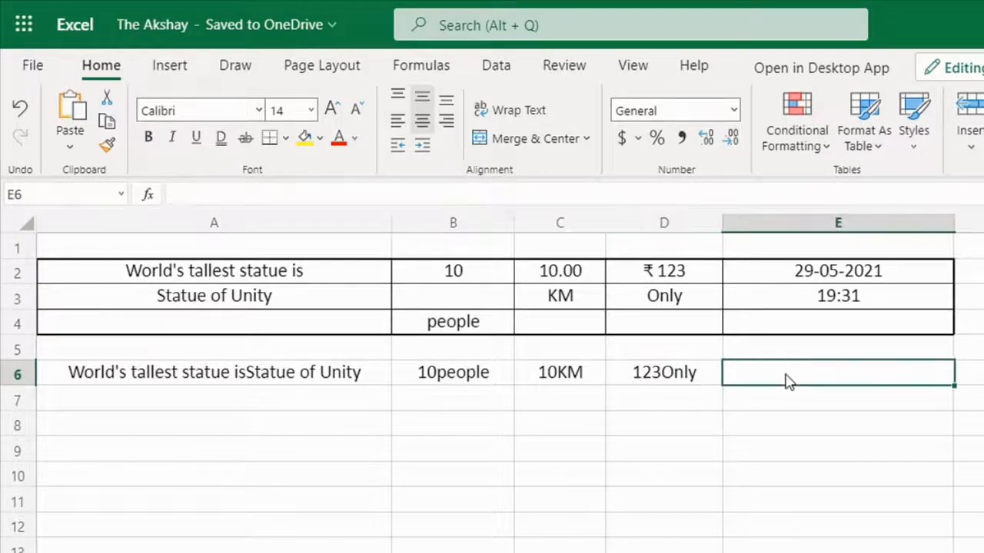
type("=con")
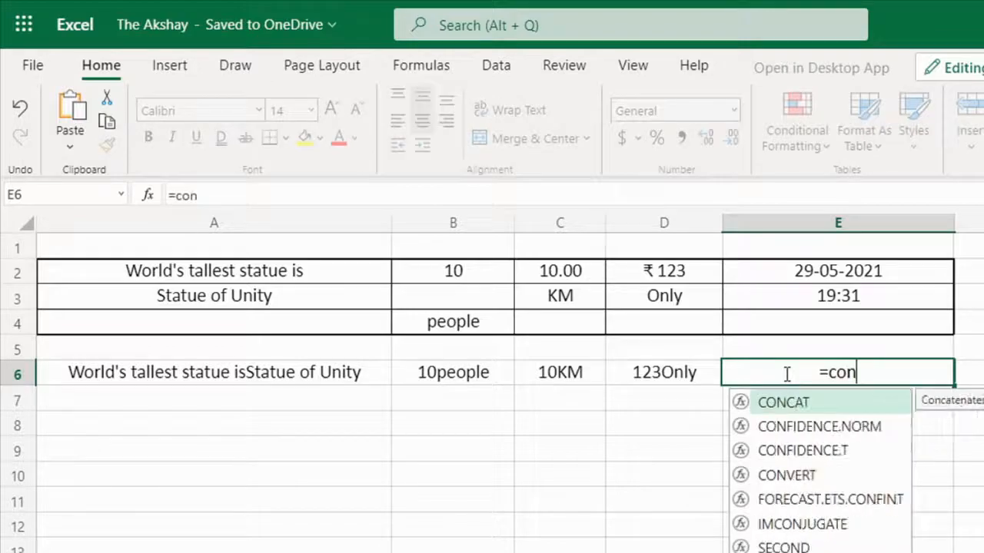
key("Tab")
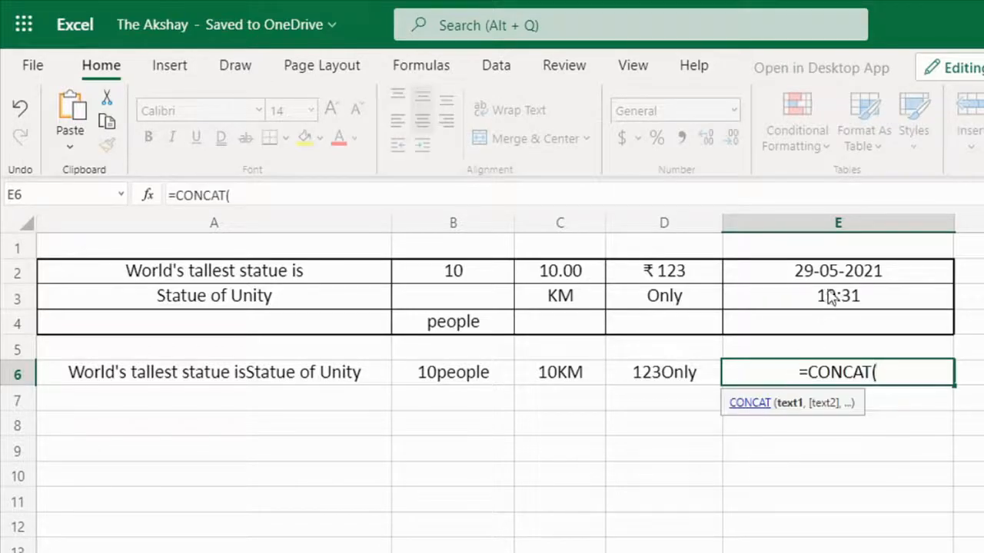
left_click_drag(840, 279, 841, 292)
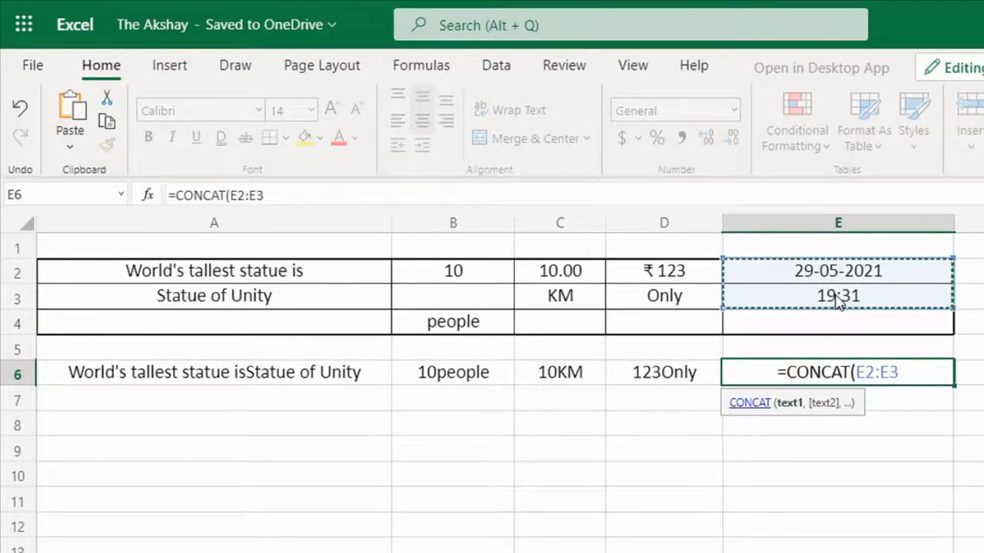
key("Return")
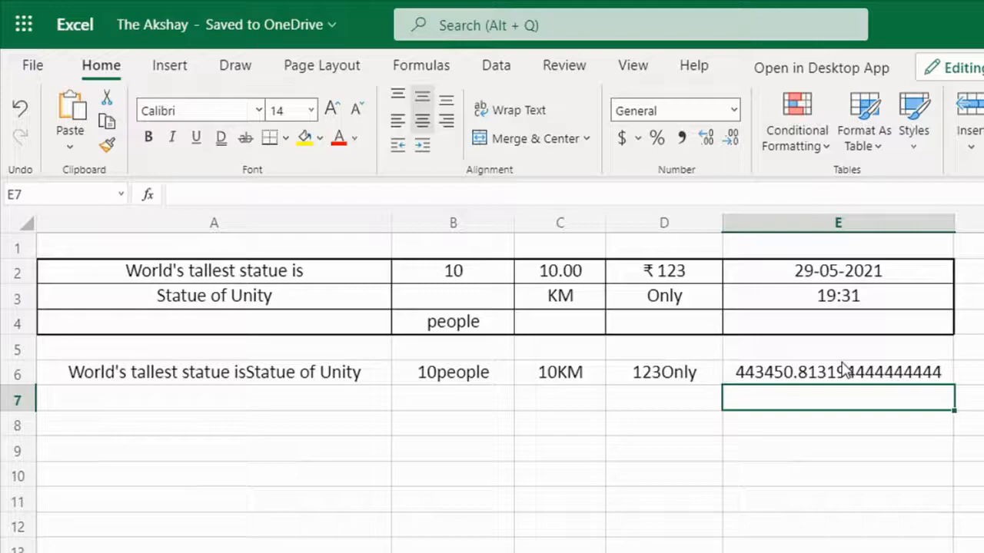
Step: Replace the range in the E6 formula with a TEXT function referencing E2
left_click(842, 375)
double_click(842, 375)
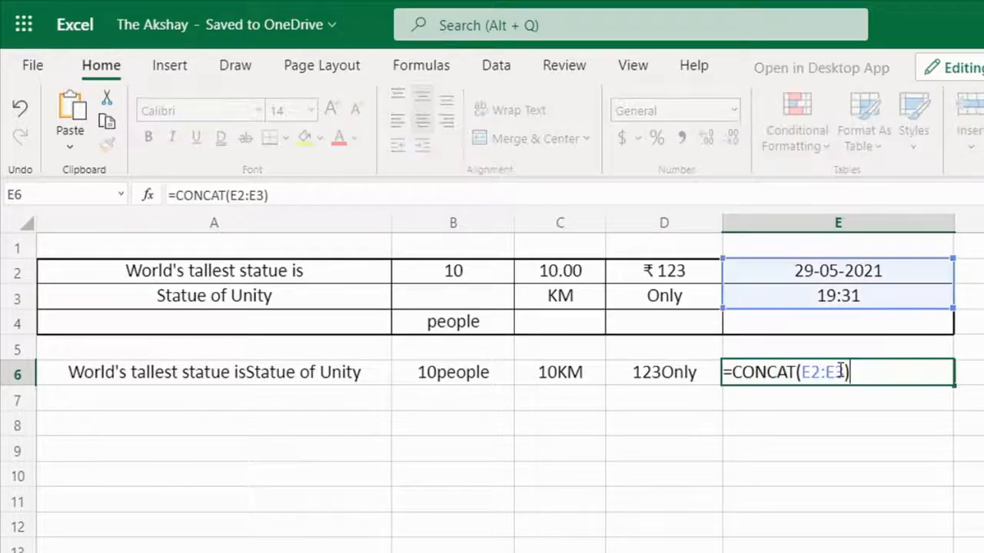
left_click_drag(799, 373, 851, 372)
type("text)")
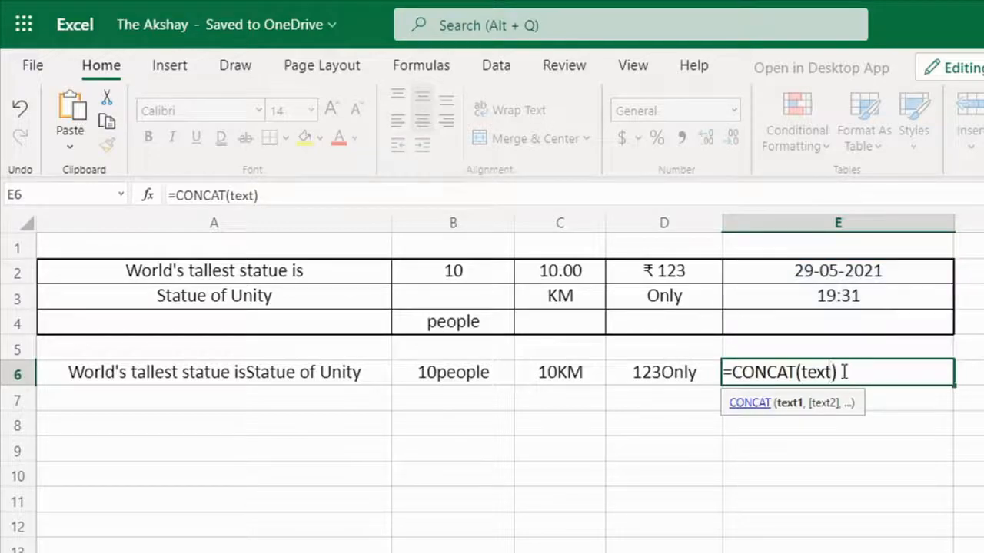
type("()")
key("Left")
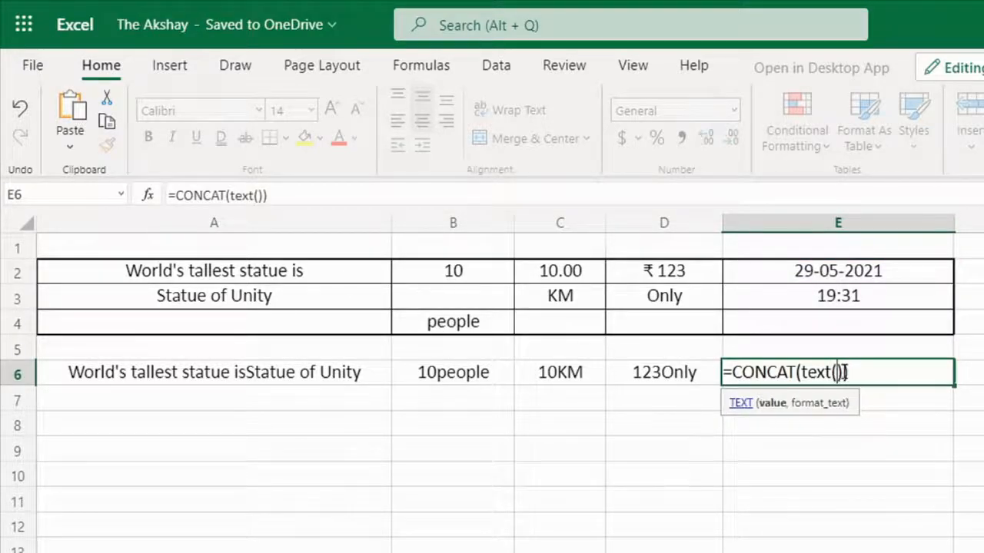
left_click(863, 277)
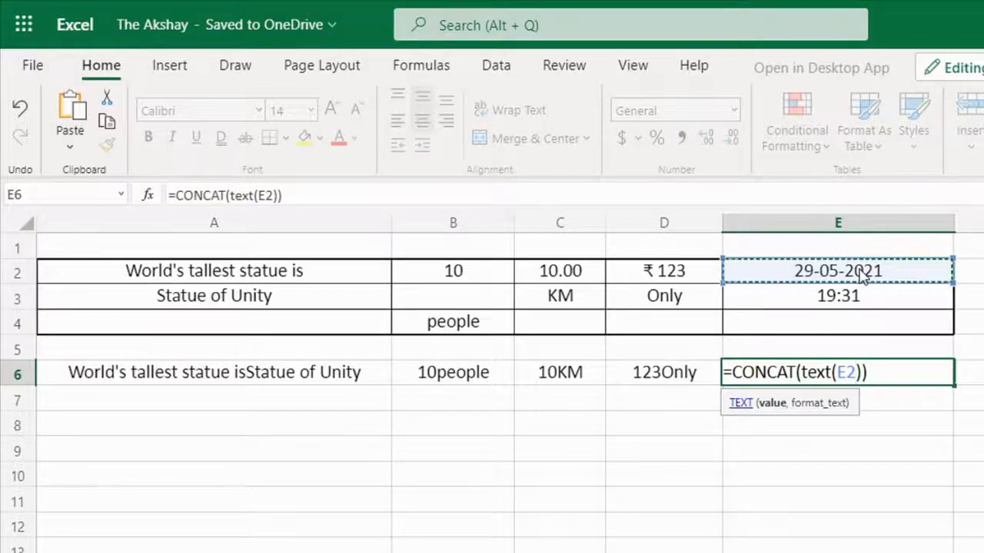
Step: Give the TEXT function on E2 the format "dd-mm-yyyy"
type(",\"")
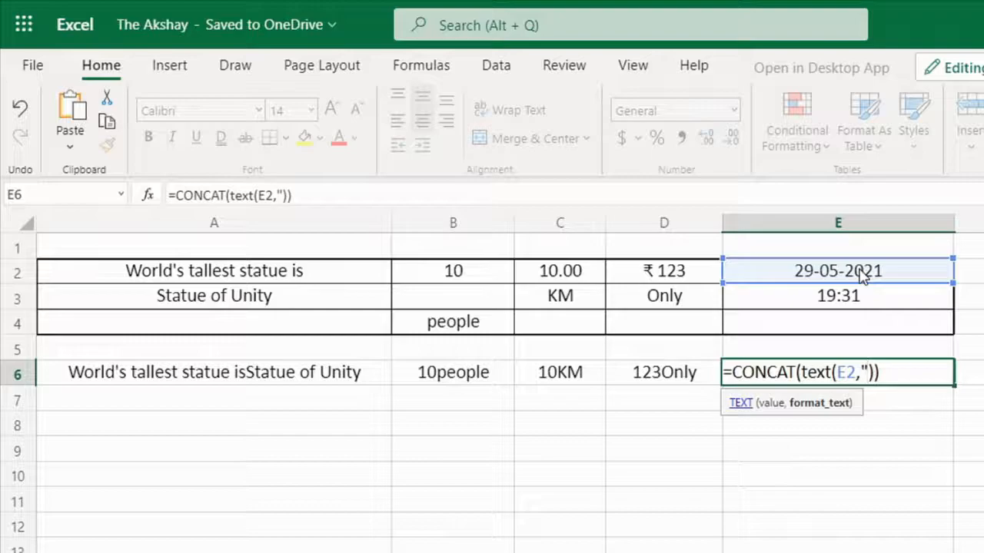
type("dd-n")
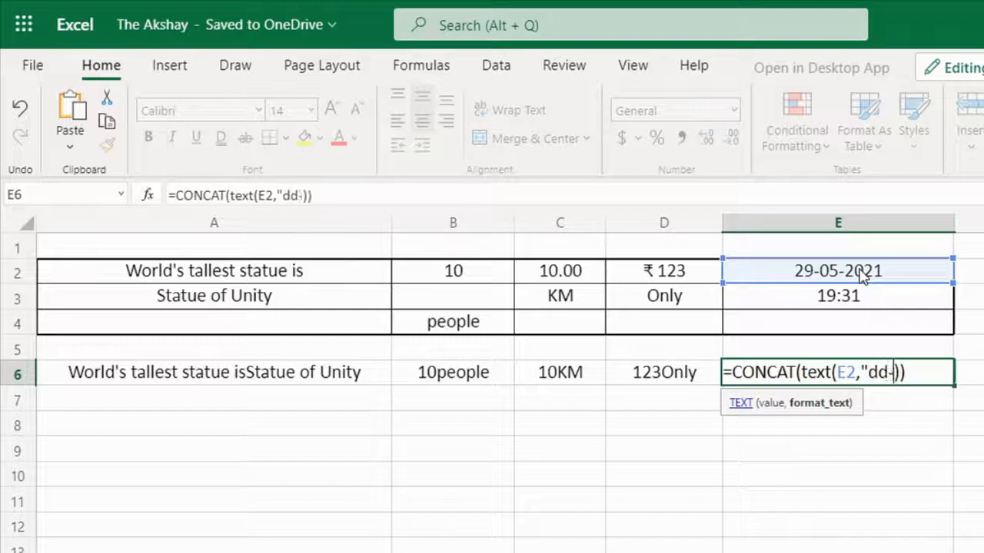
type("n")
key("BackSpace")
key("BackSpace")
type("mm-yyy")
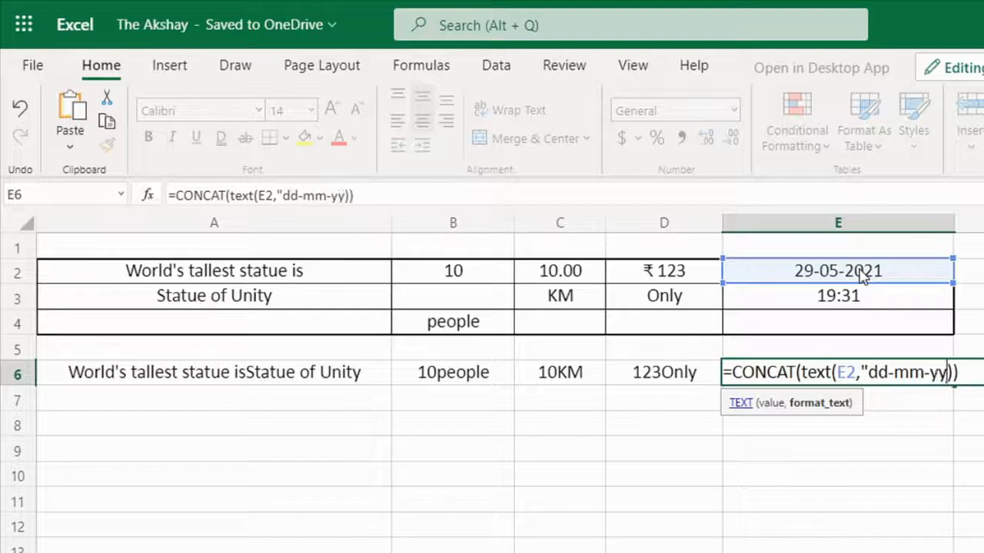
type("y\"")
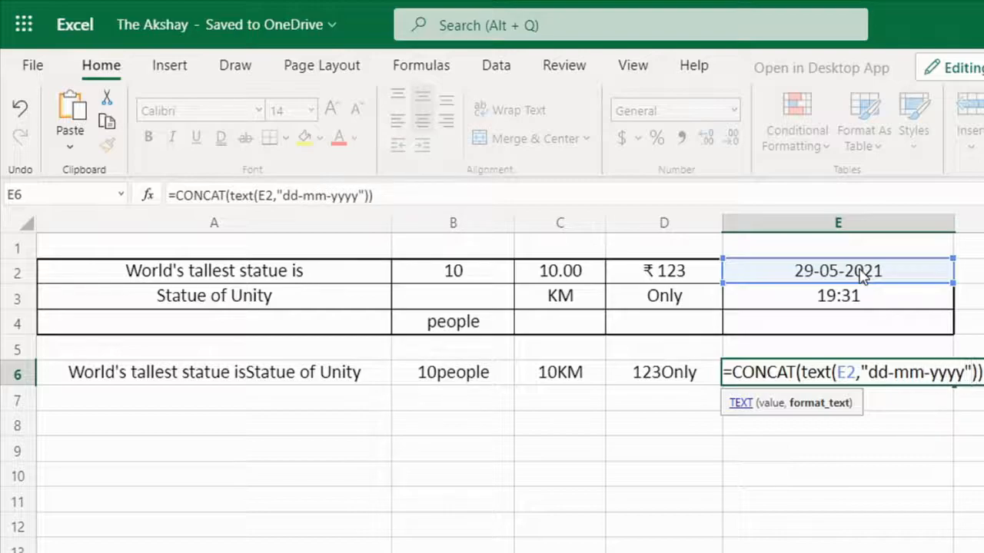
type("),text")
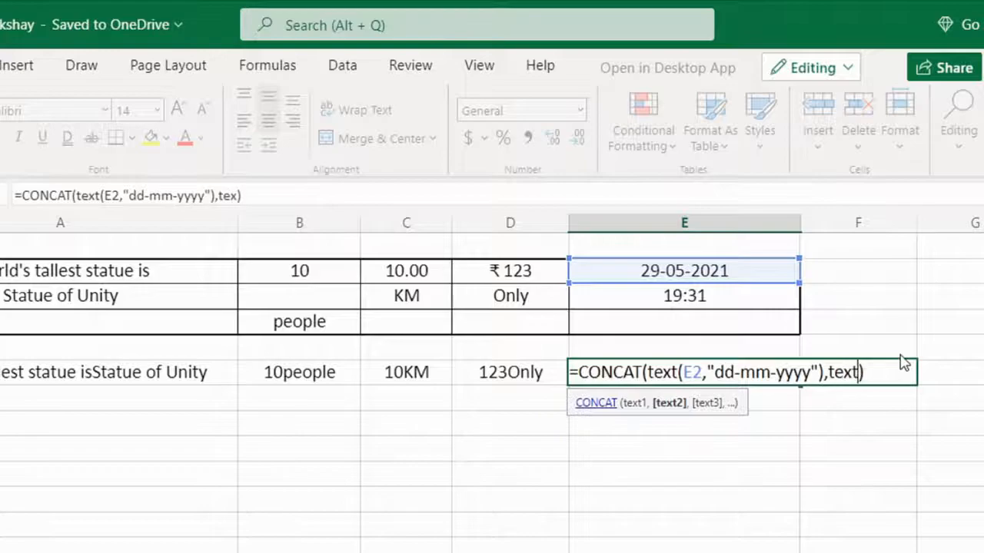
type("(")
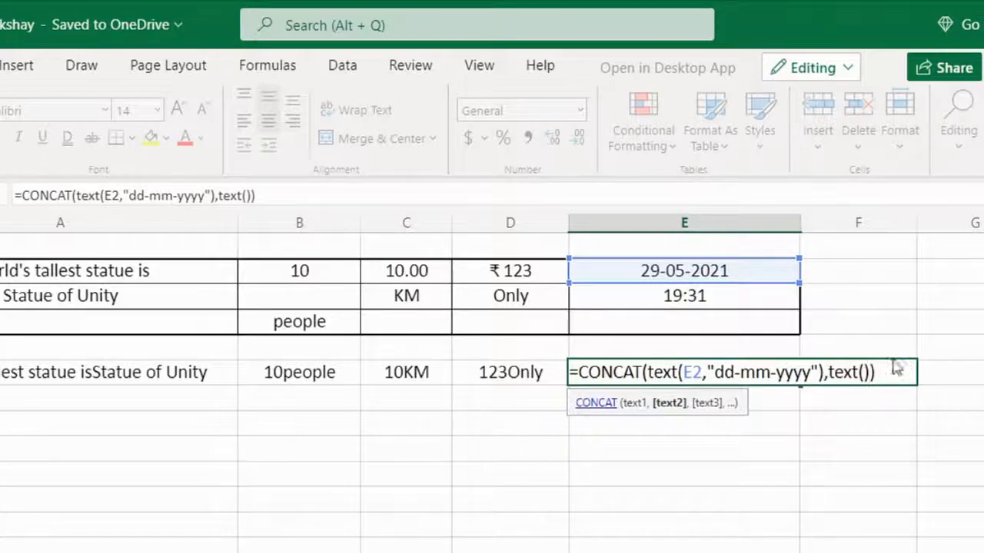
Step: Append a second TEXT argument to the E6 CONCAT formula that formats E3 as "hh:mm:ss", and confirm it
left_click(695, 298)
type(",")
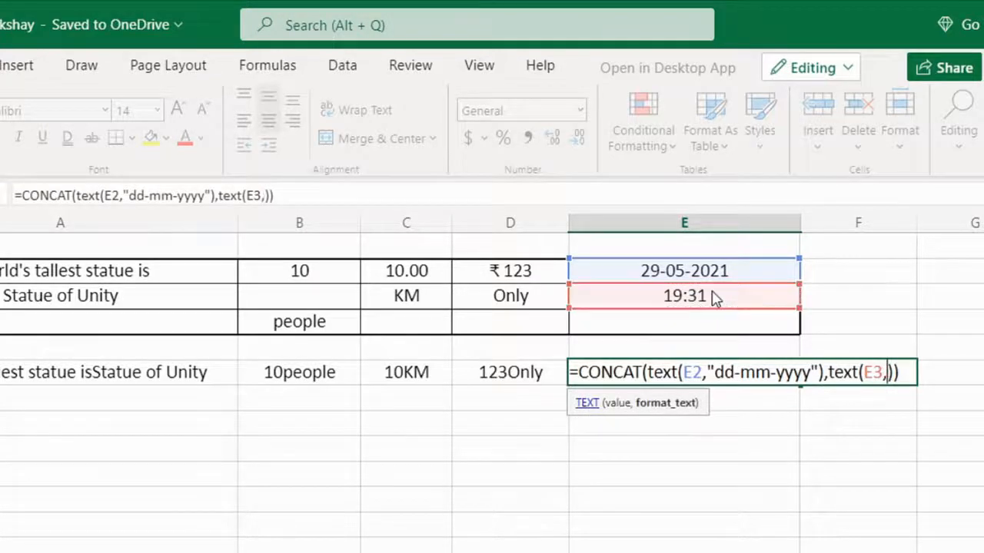
type("\"\"")
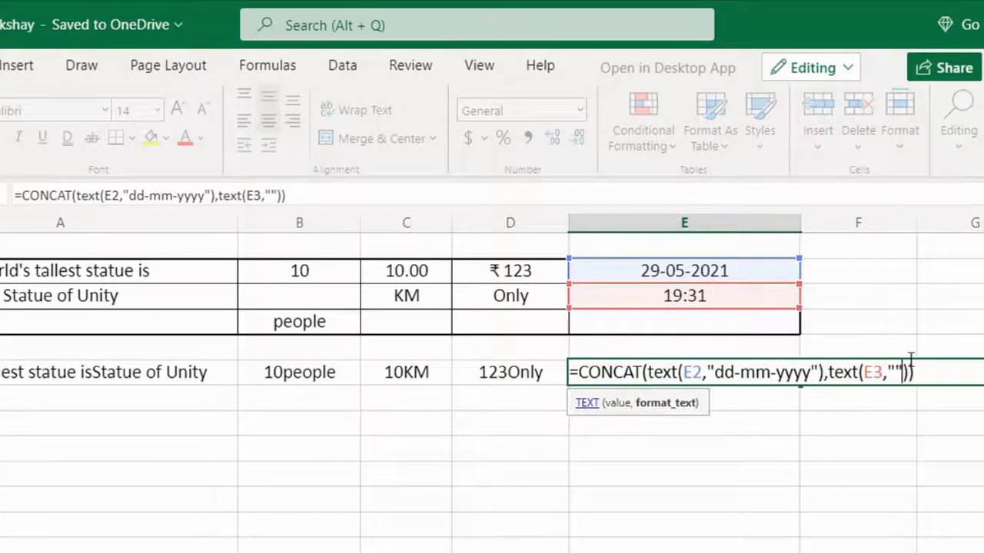
type("hh")
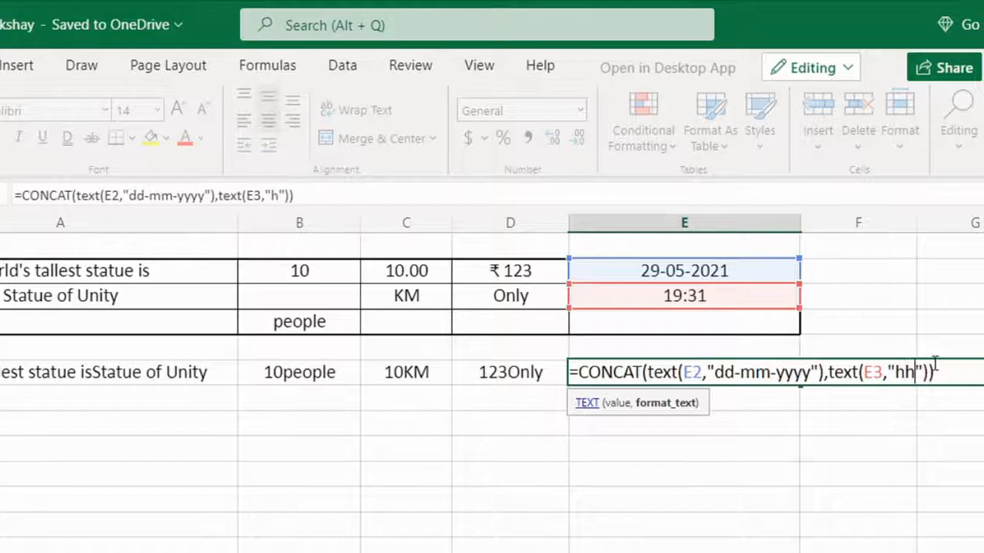
type(":")
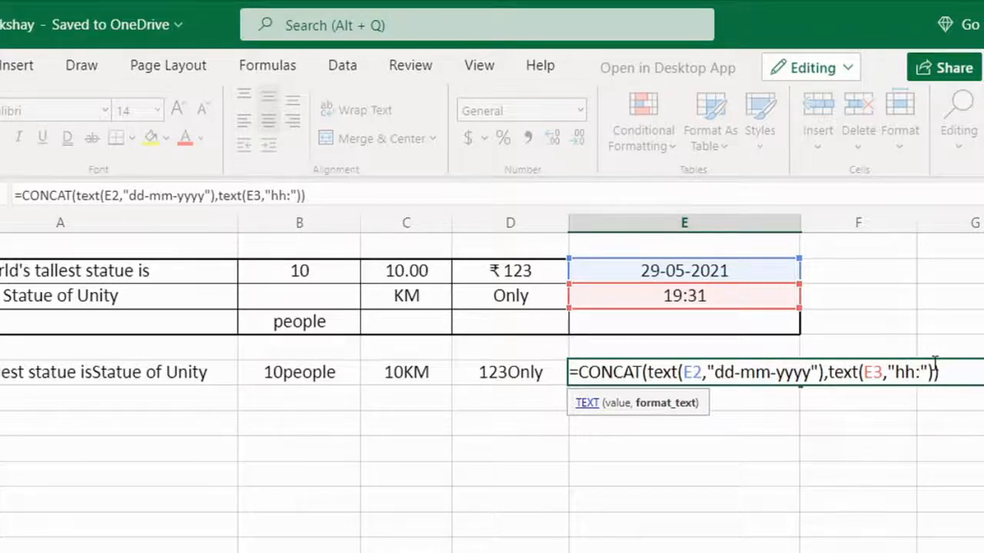
type("mm:")
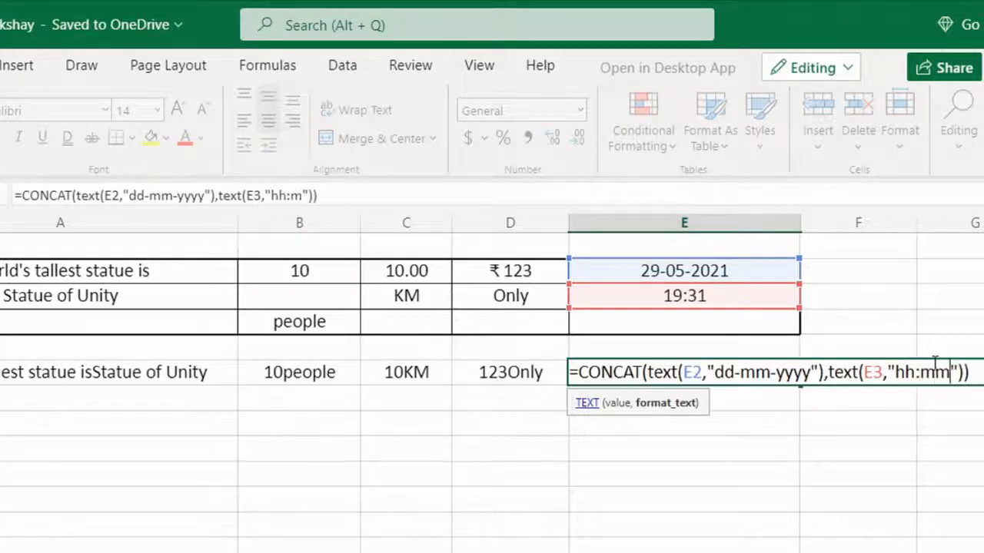
type("ss")
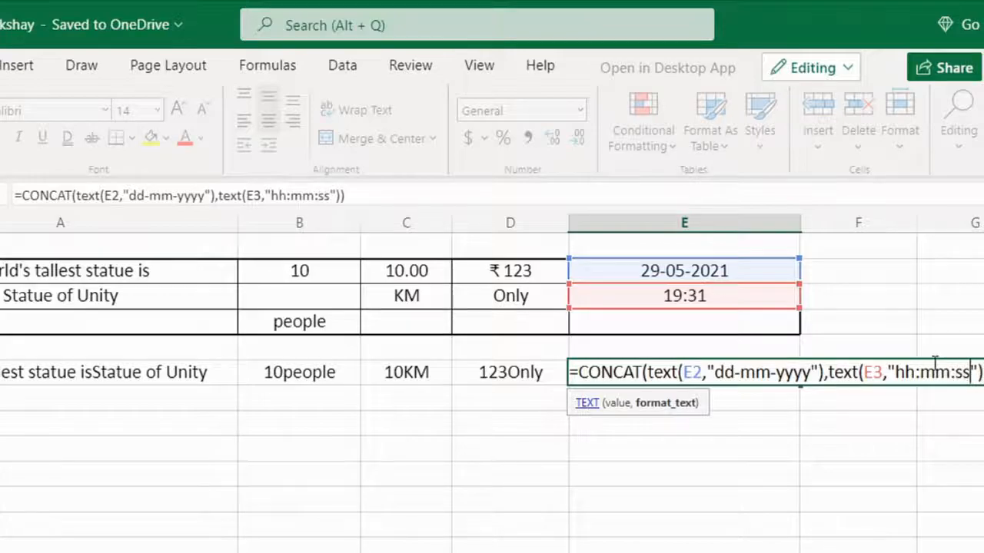
key("Return")
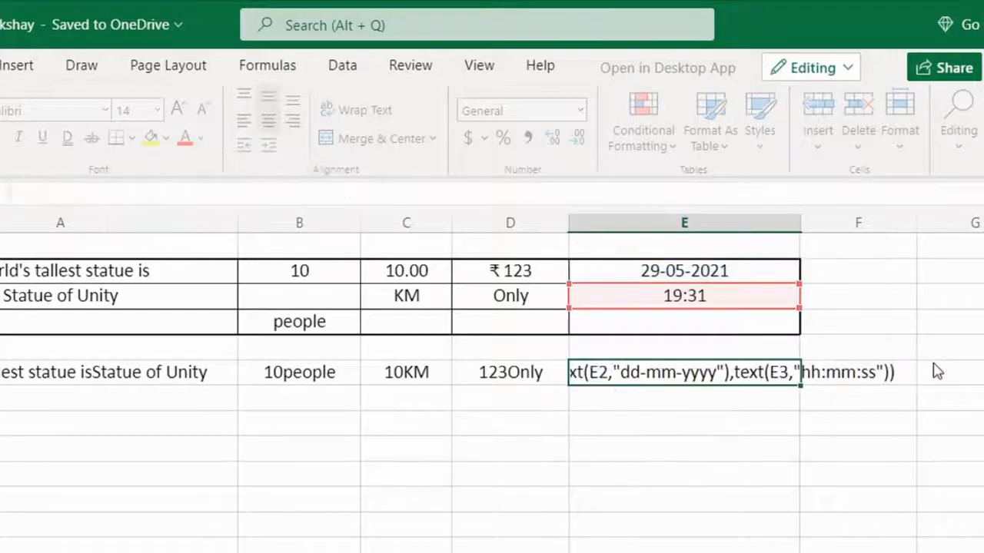
Step: Edit the E6 formula to insert a space " " between the date and time TEXT arguments
left_click(705, 375)
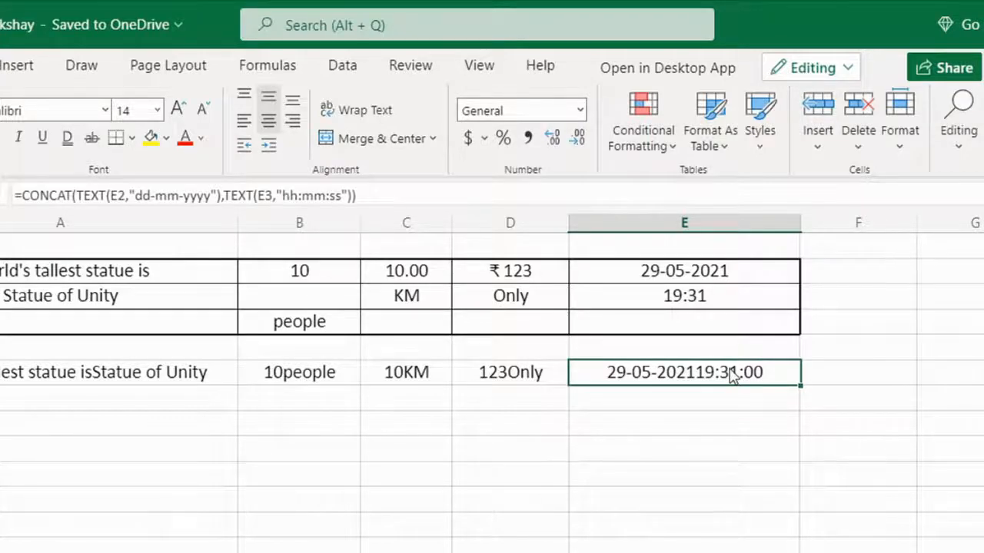
double_click(732, 374)
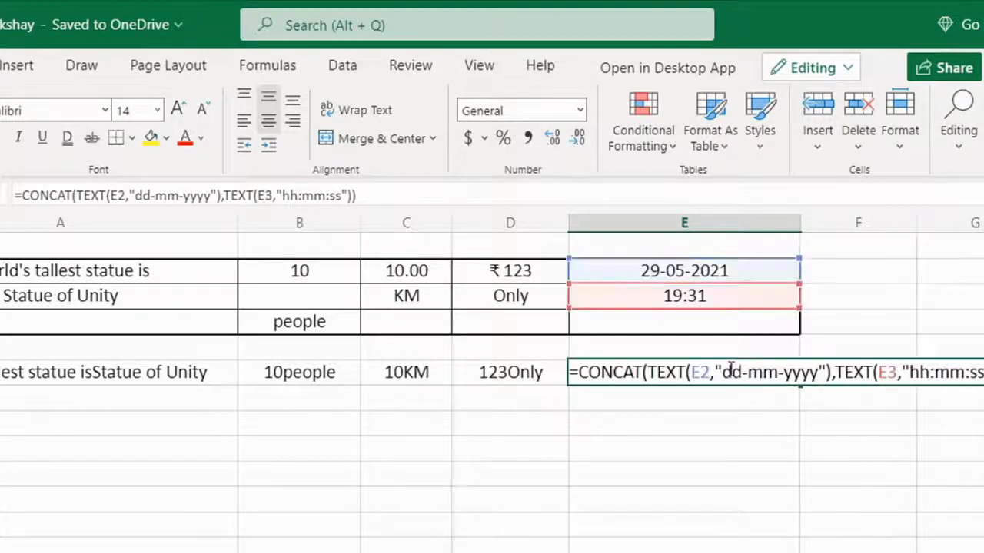
left_click(832, 373)
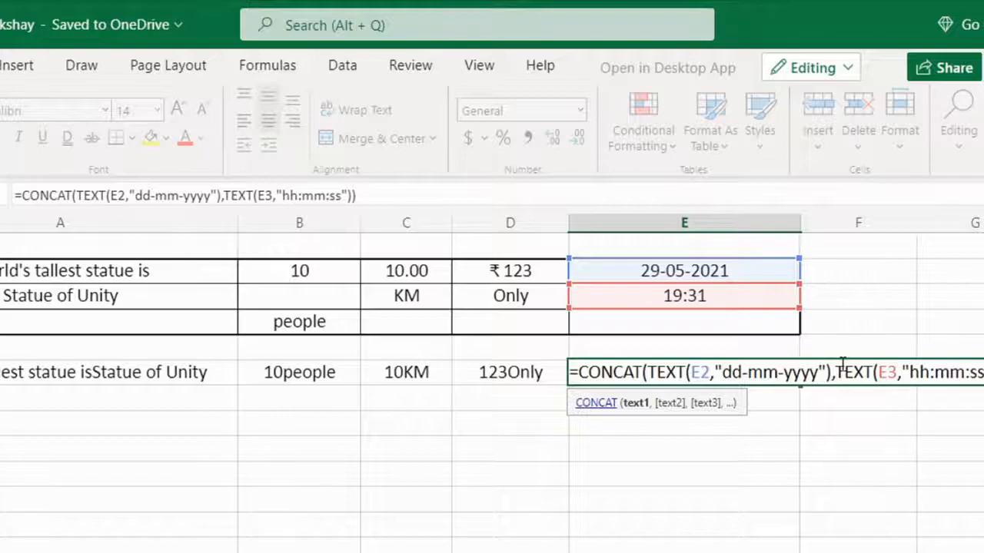
type(",\" \"")
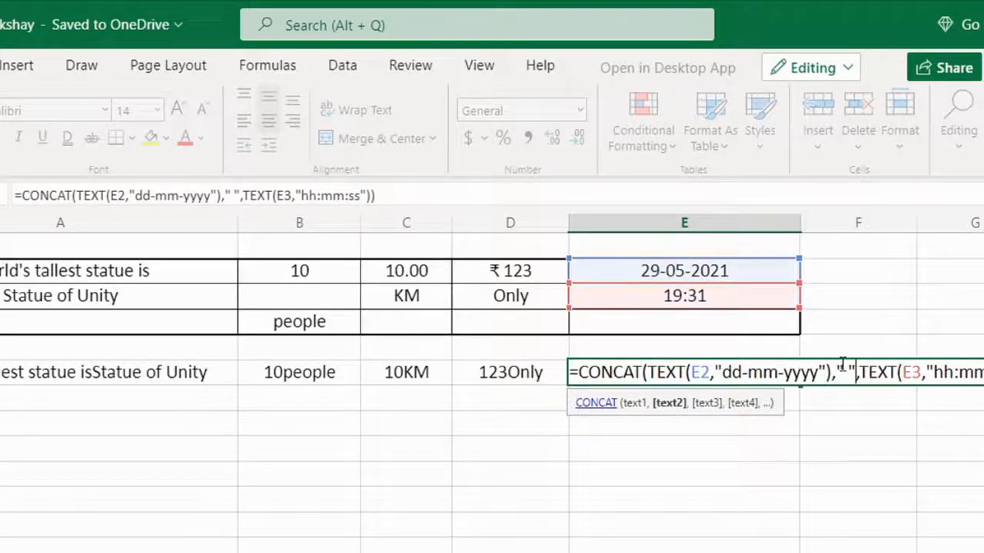
key("Return")
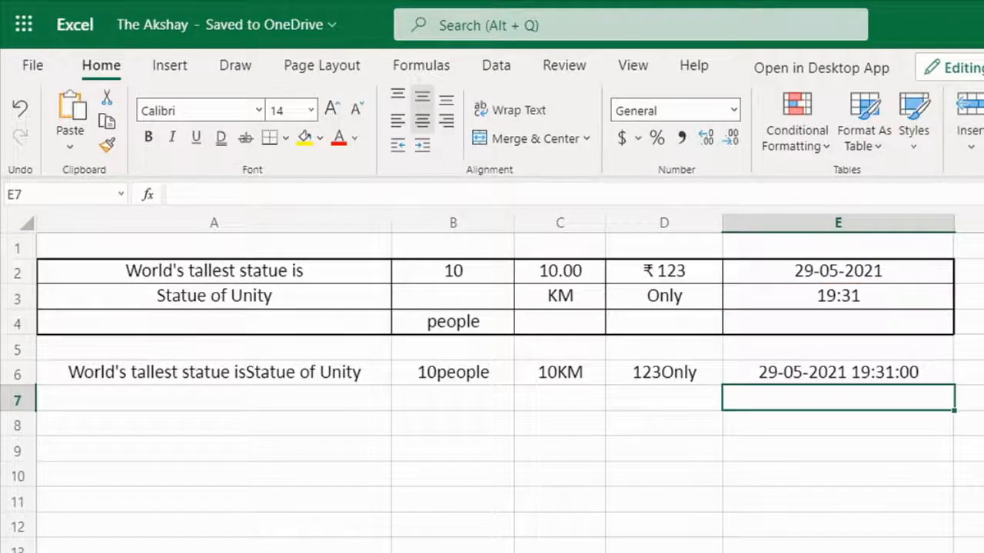